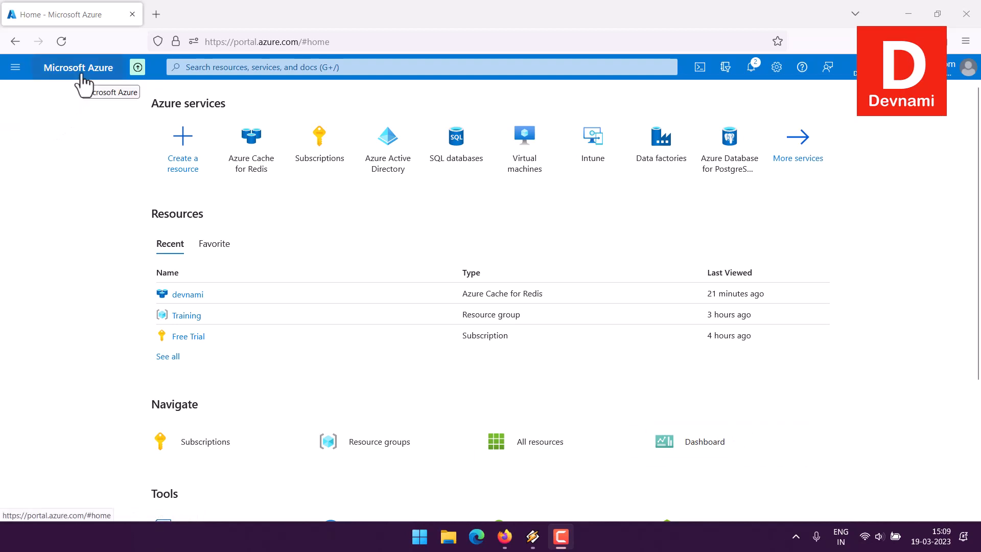
# - Open the Azure Cache for Redis service from the Databases category of all services
pyautogui.click(21, 71)
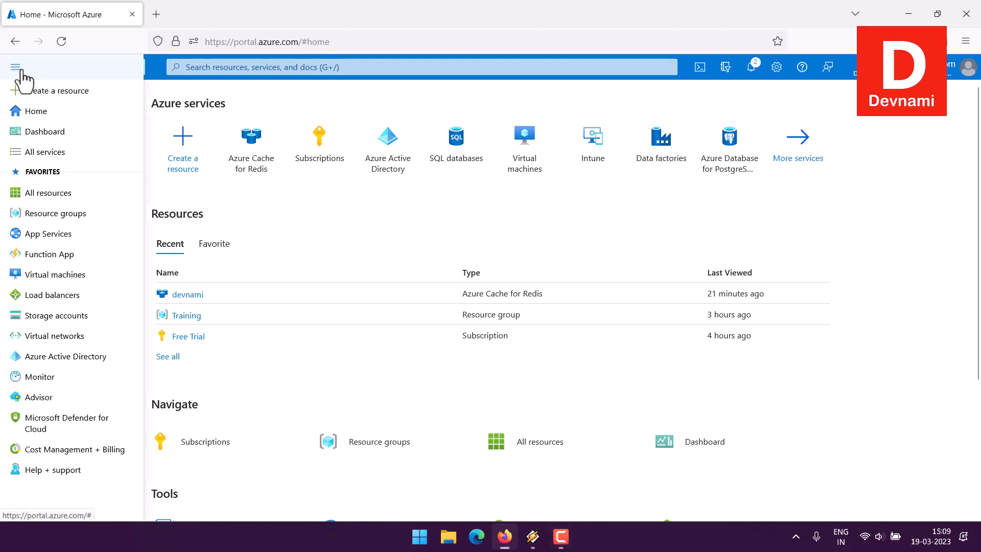
pyautogui.click(43, 153)
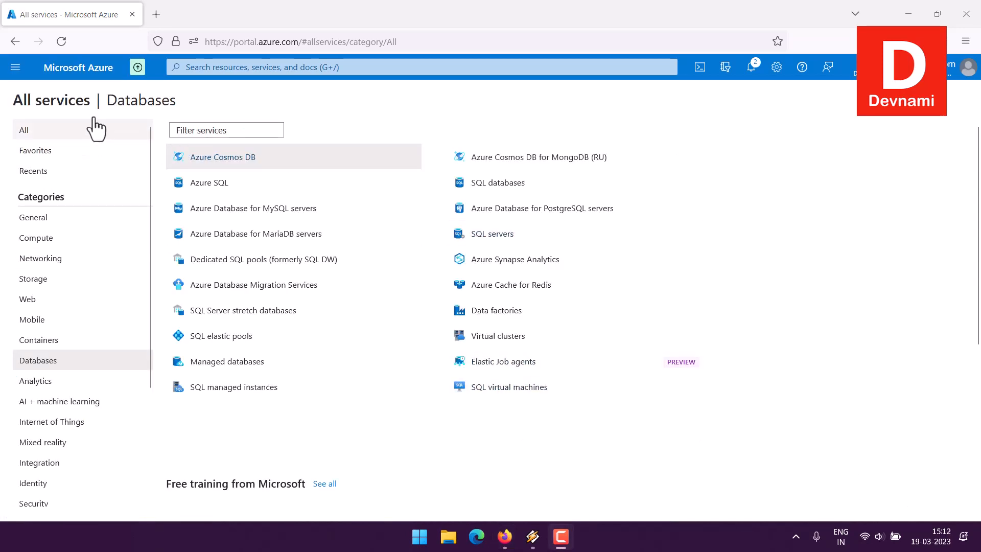
pyautogui.click(55, 365)
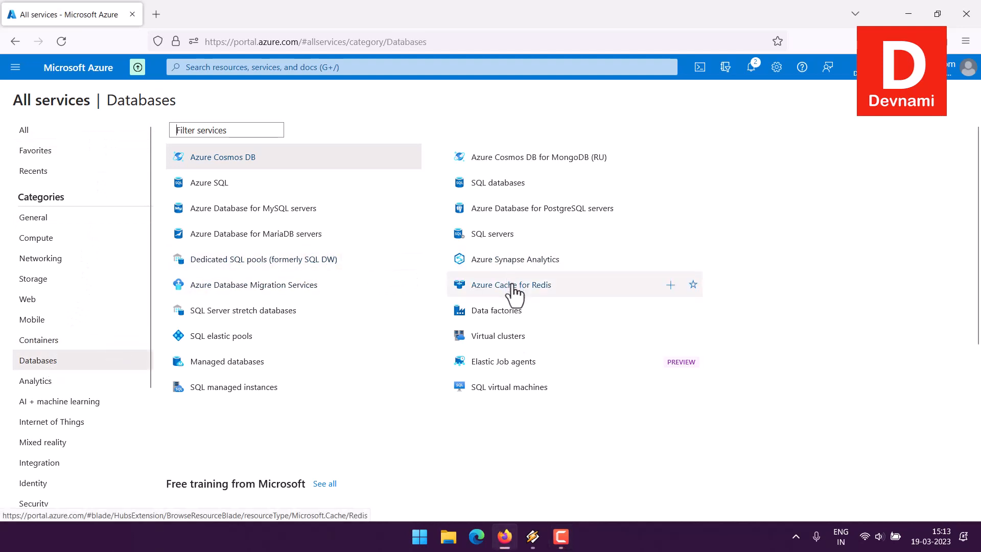
pyautogui.moveTo(514, 292)
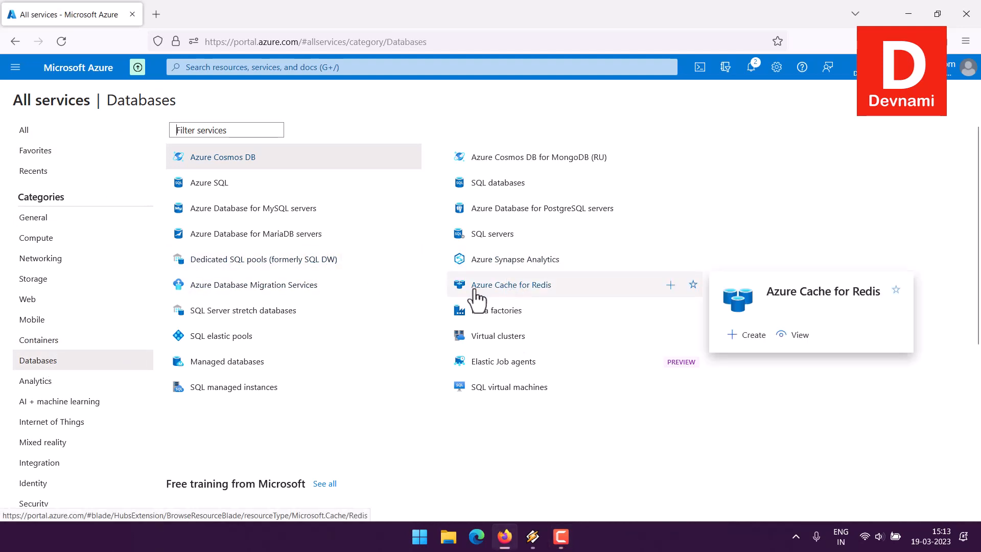
pyautogui.click(519, 291)
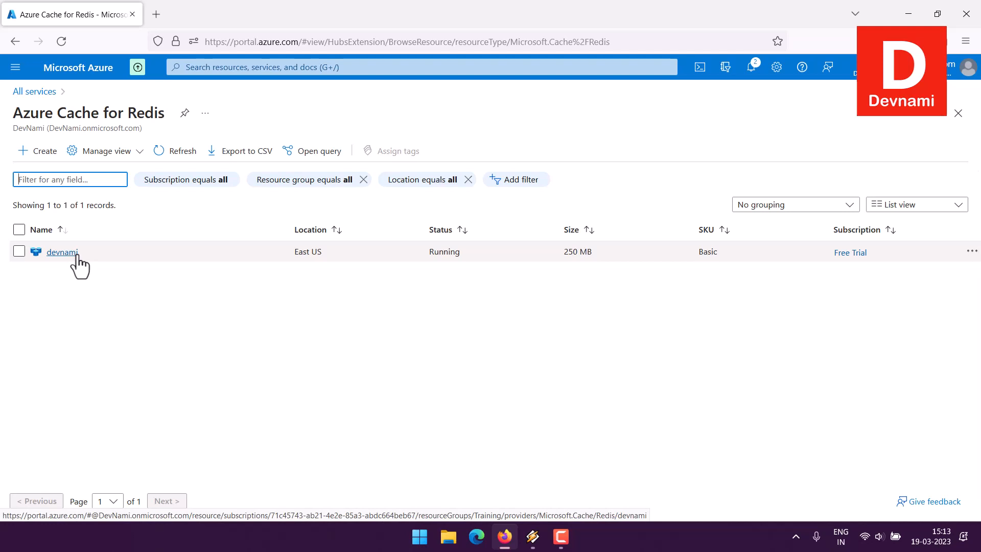
# - Start a new Redis cache with subscription Free Trial, resource group Training and DNS name aasdwqaa
pyautogui.click(38, 154)
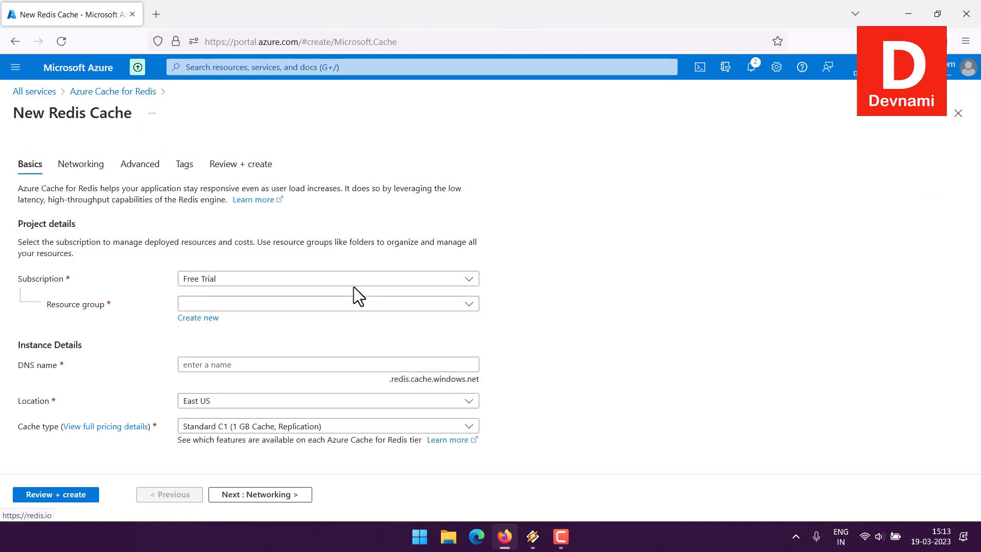
pyautogui.click(292, 283)
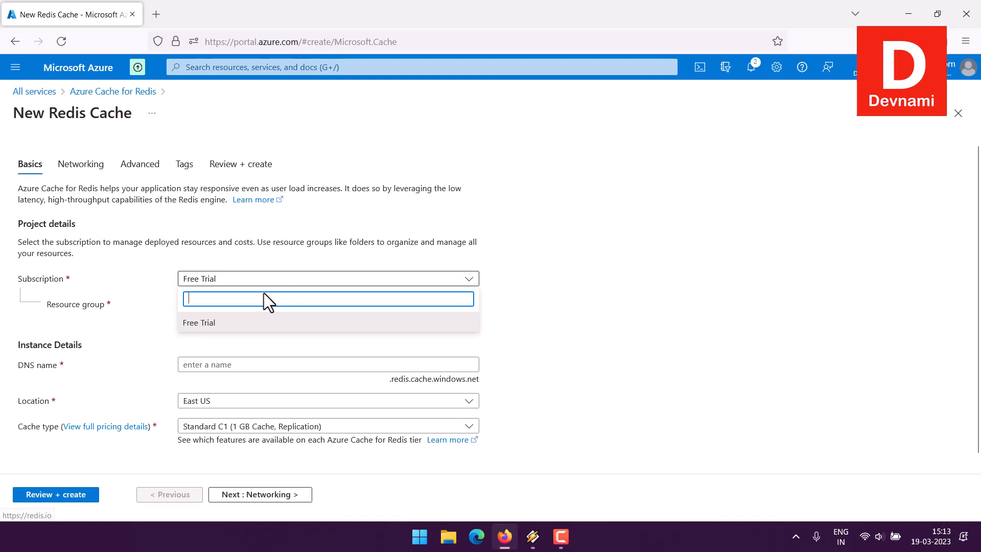
pyautogui.click(211, 323)
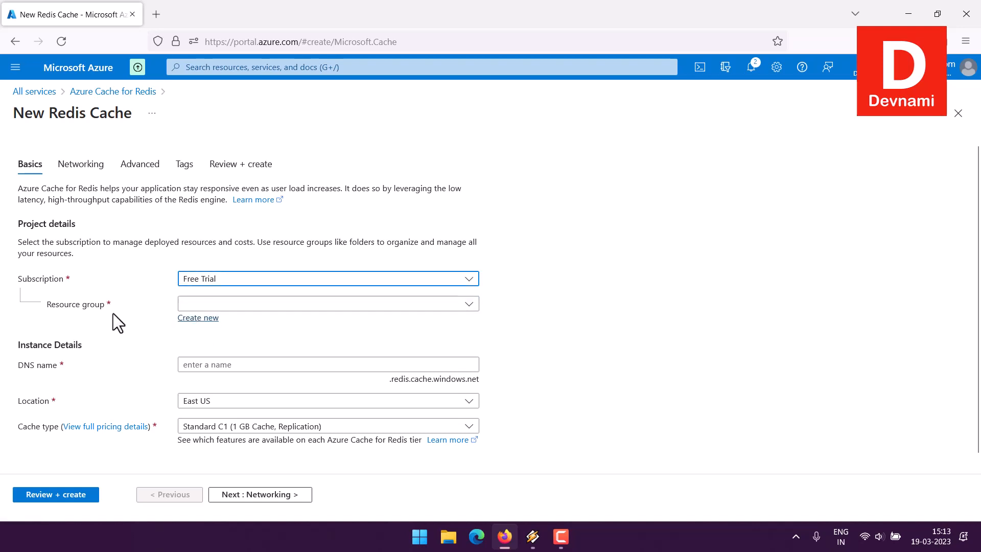
pyautogui.click(214, 352)
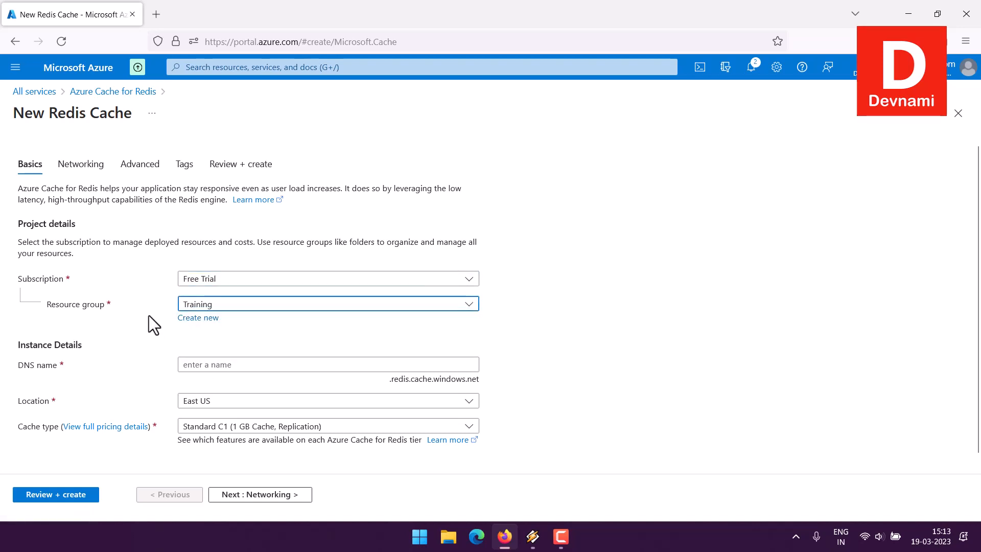
pyautogui.click(215, 355)
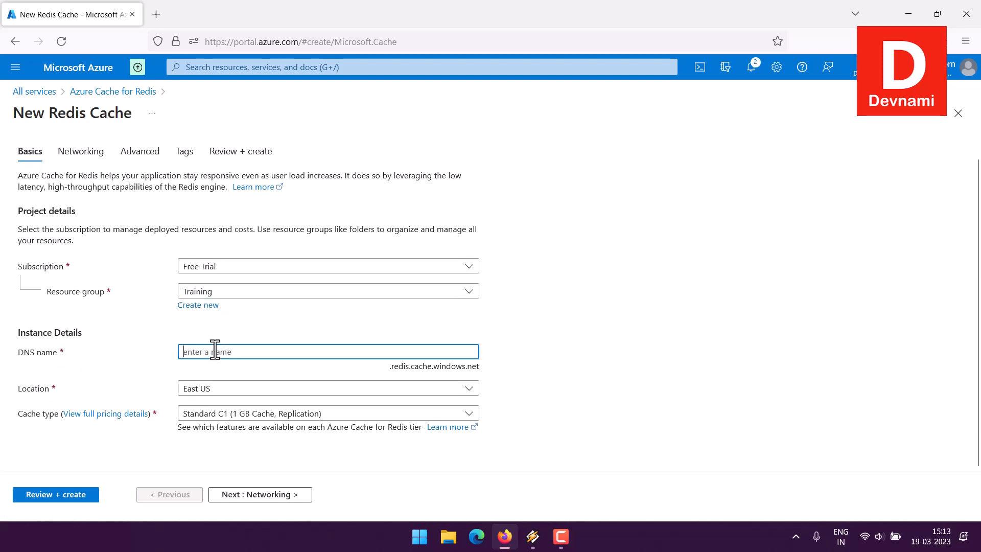
pyautogui.write('aasdwqaa')
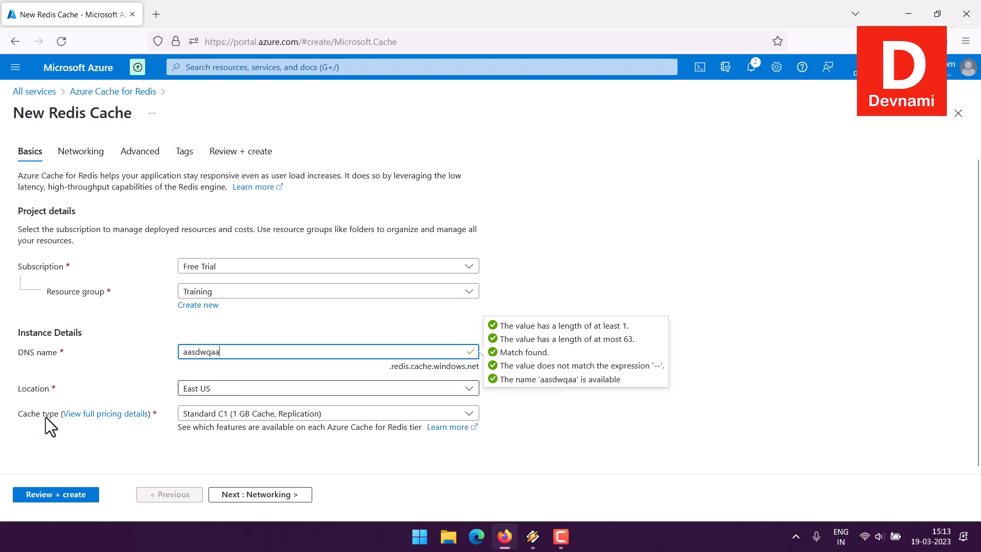
# - Compare the full pricing tiers and set the cache type to Basic C0 (250 MB Cache, No SLA)
pyautogui.click(102, 416)
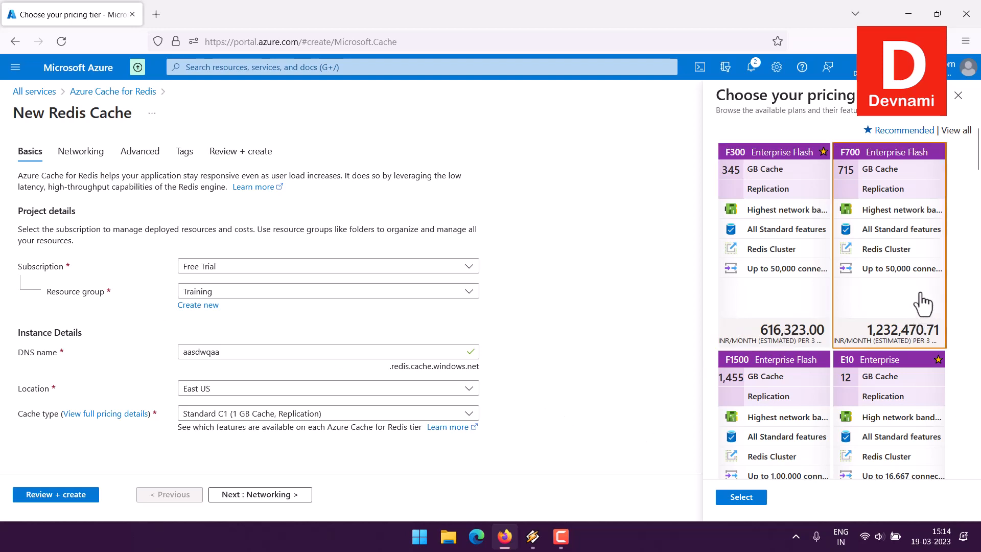
pyautogui.scroll(-5, 923, 305)
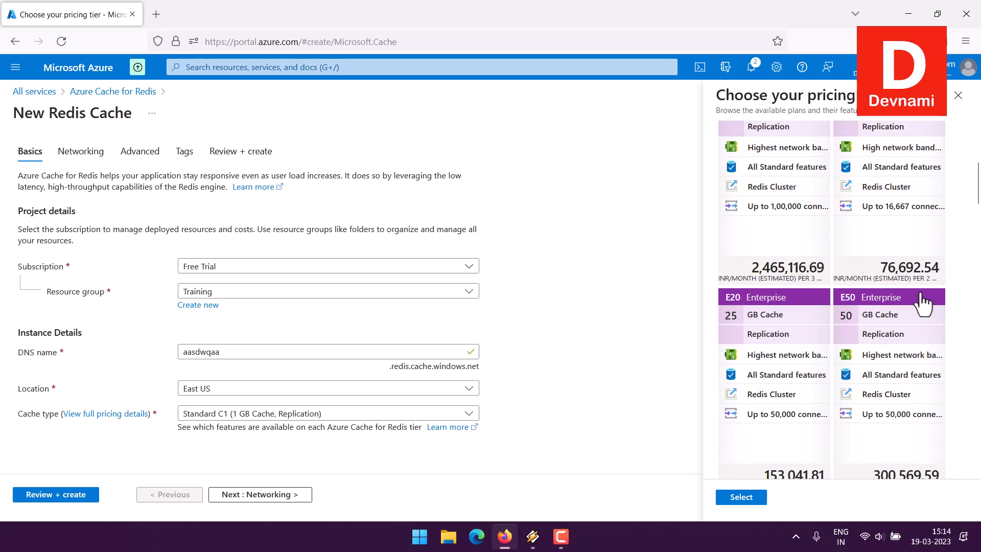
pyautogui.scroll(-15, 959, 226)
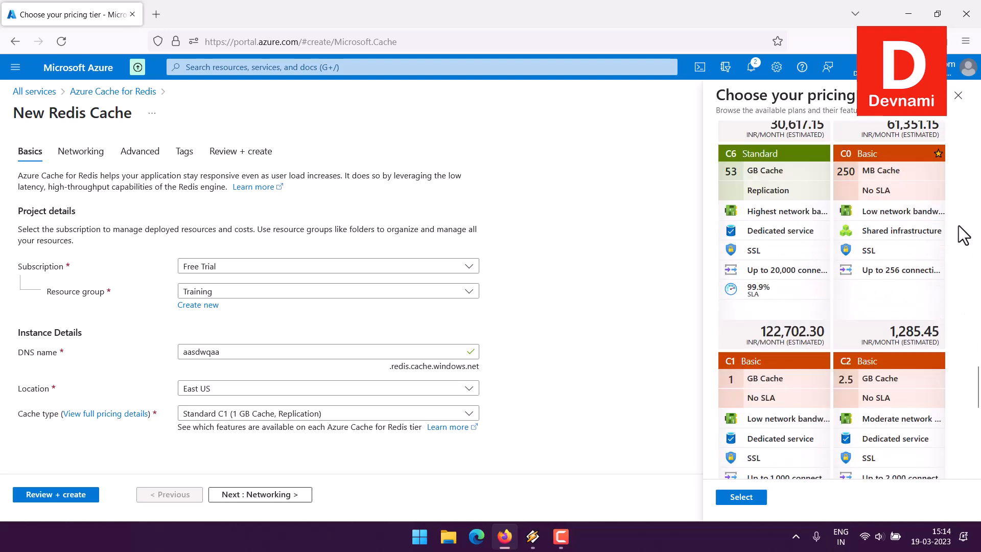
pyautogui.scroll(-10, 958, 225)
pyautogui.scroll(6, 959, 225)
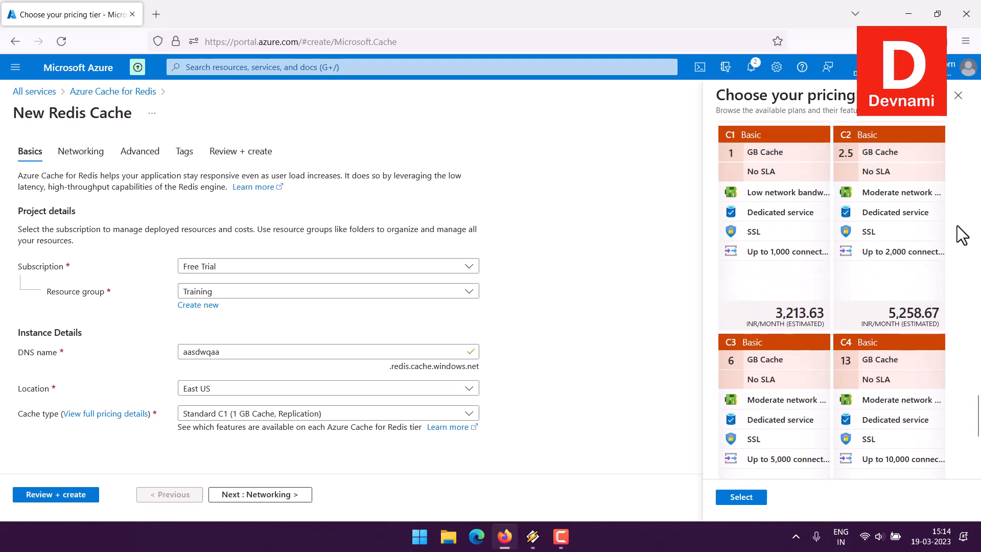
pyautogui.scroll(5, 958, 225)
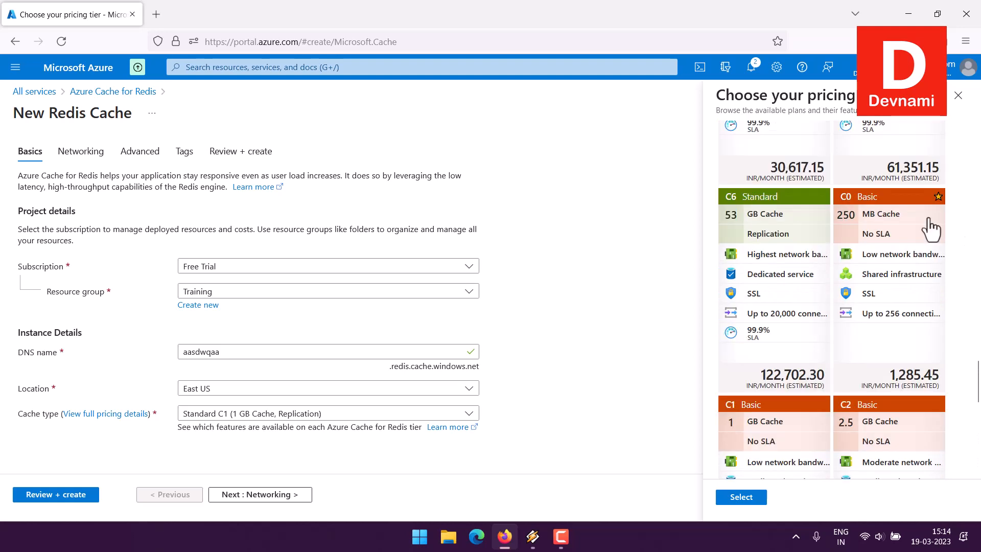
pyautogui.click(877, 204)
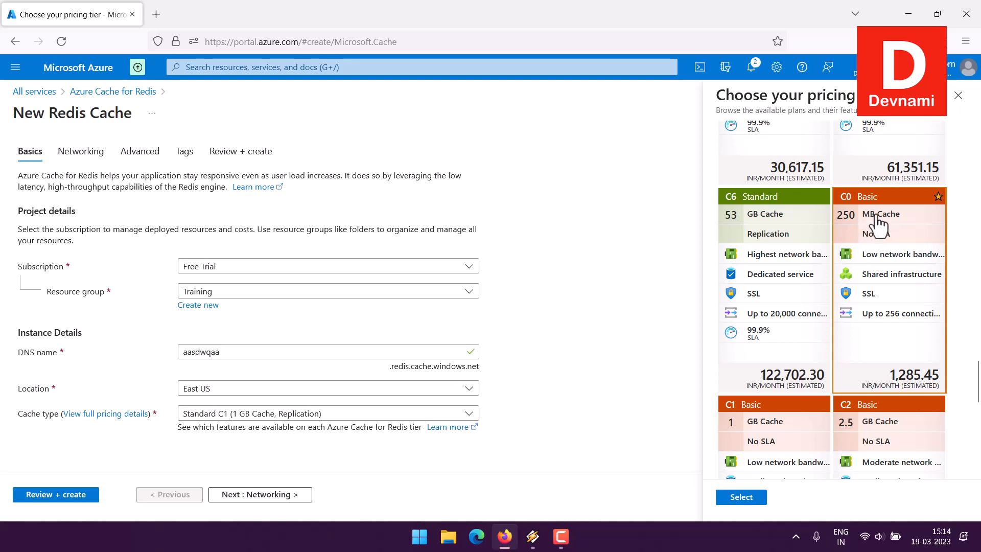
pyautogui.click(956, 97)
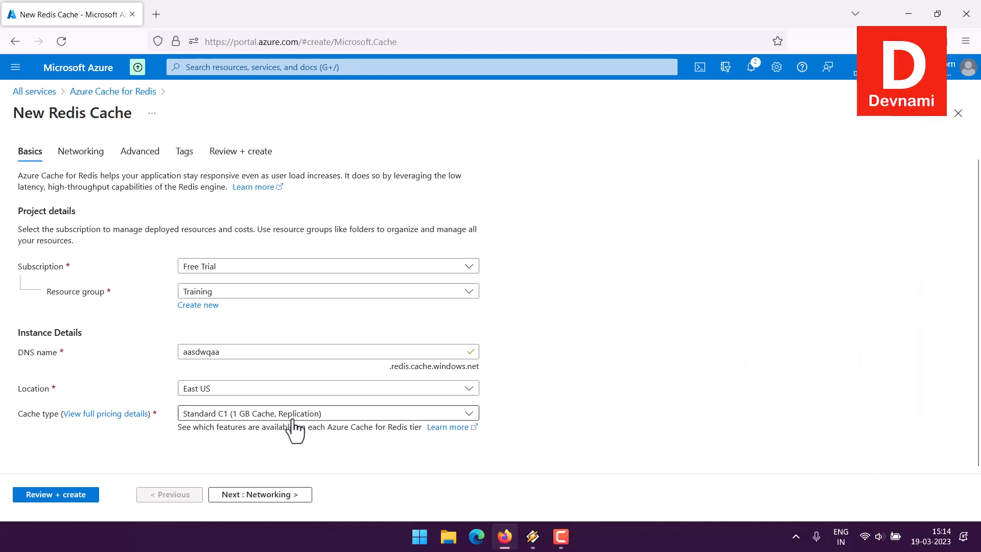
pyautogui.click(280, 415)
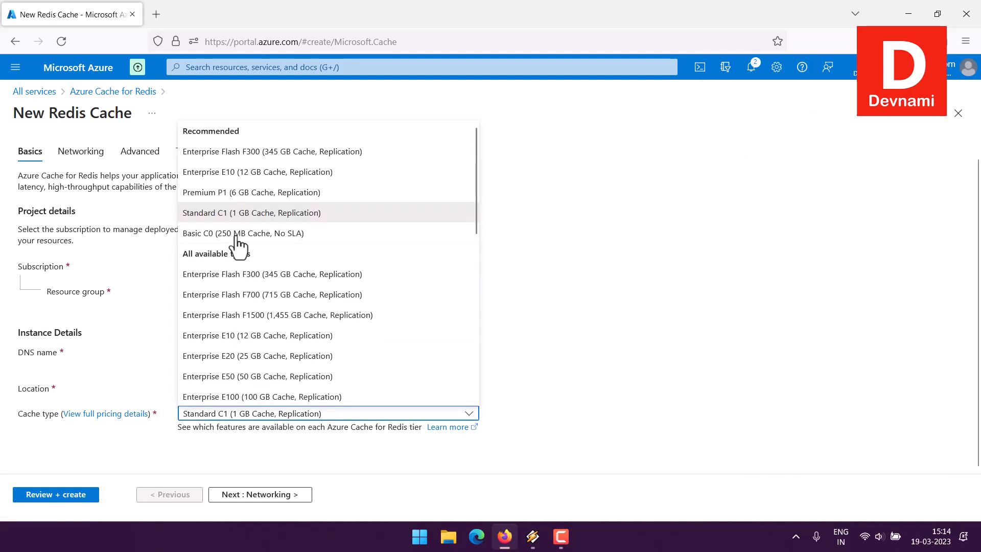
pyautogui.click(450, 233)
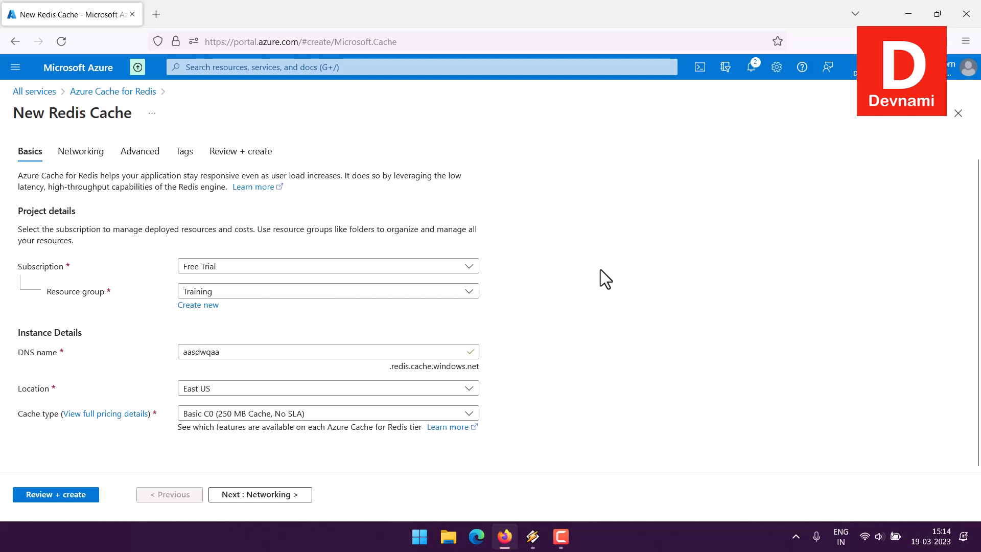
# - Examine the new cache's networking, advanced and tag options, and its final configuration summary, without creating it
pyautogui.click(83, 154)
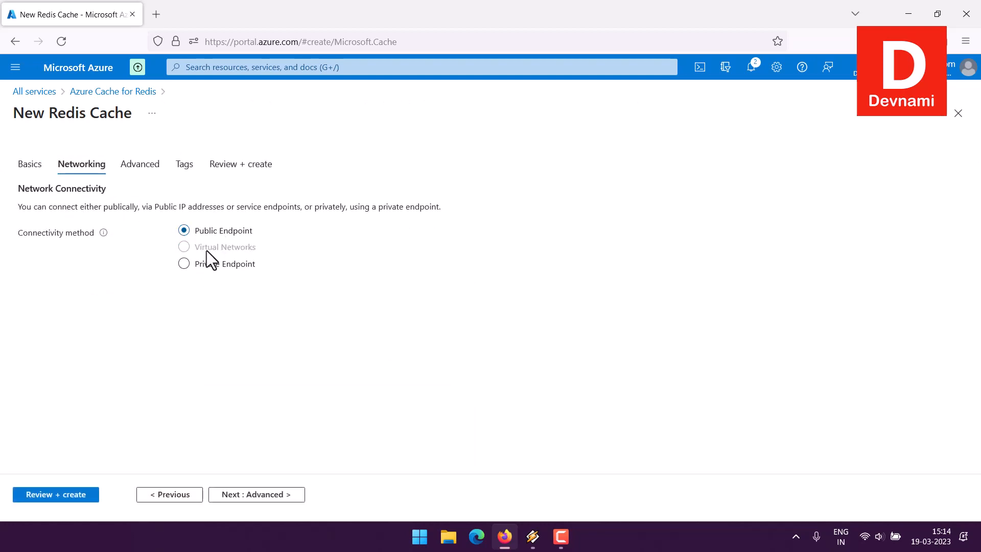
pyautogui.doubleClick(139, 164)
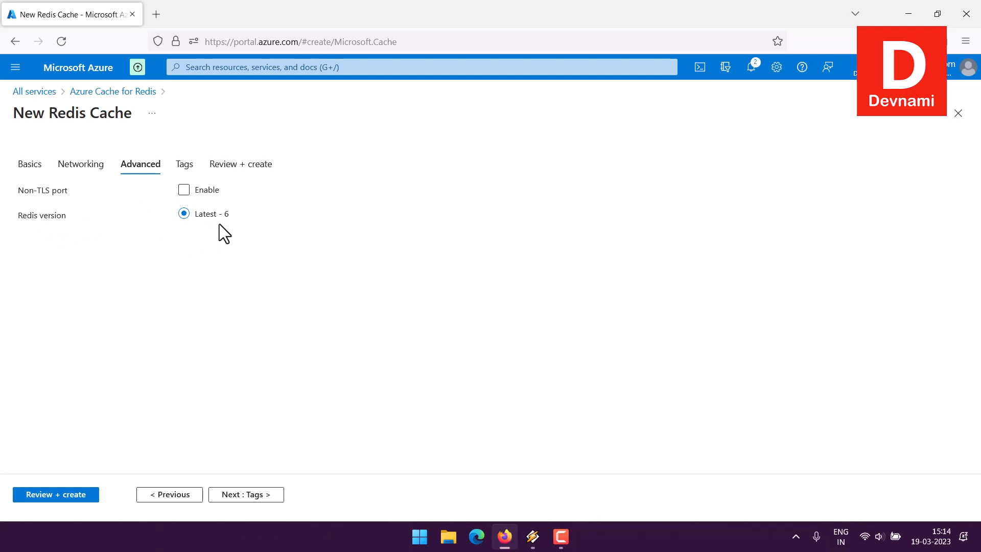
pyautogui.click(180, 170)
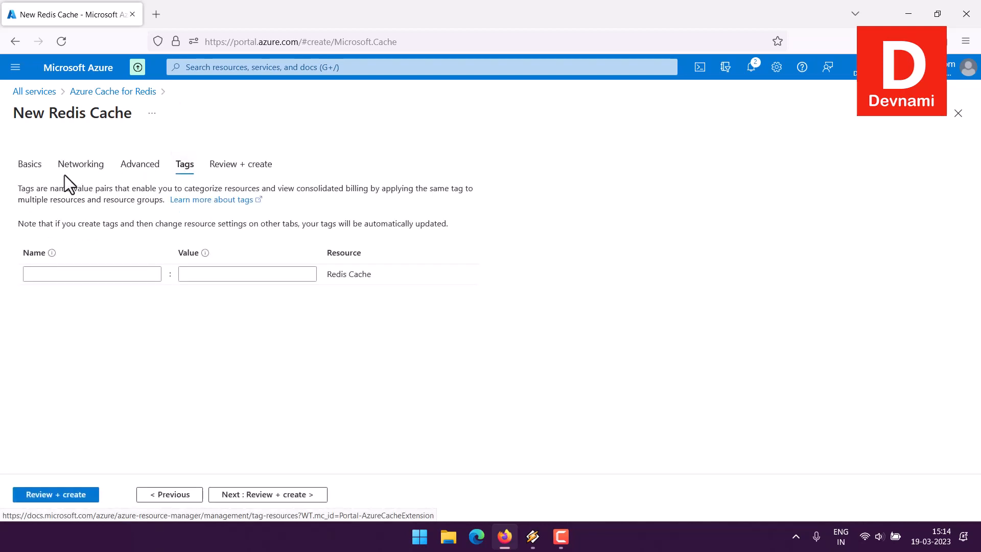
pyautogui.click(198, 274)
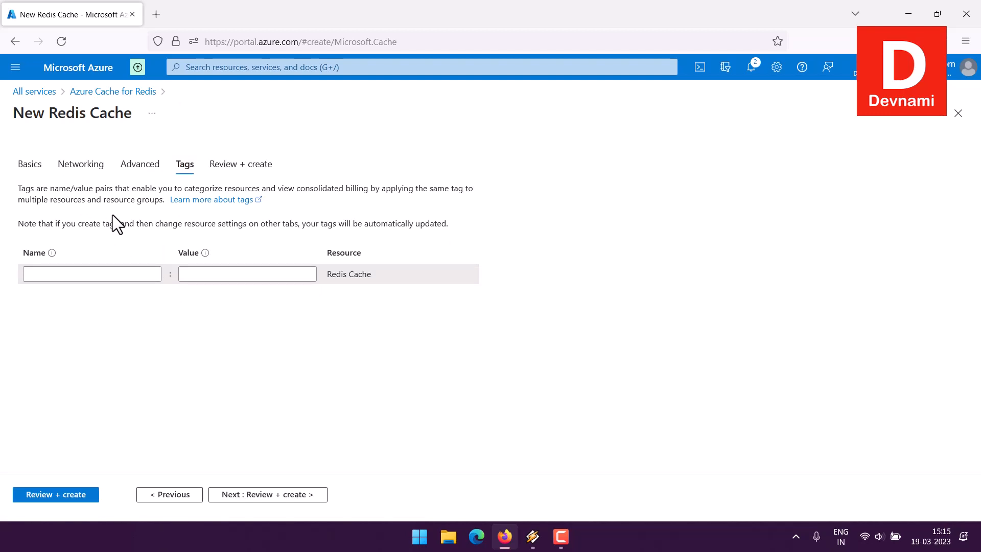
pyautogui.click(220, 167)
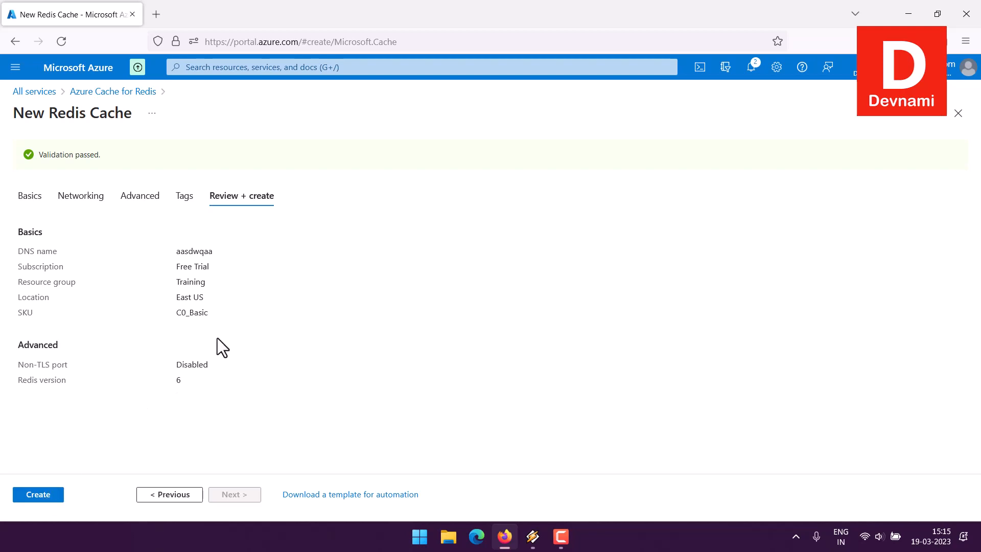
pyautogui.moveTo(222, 313); pyautogui.dragTo(178, 290)
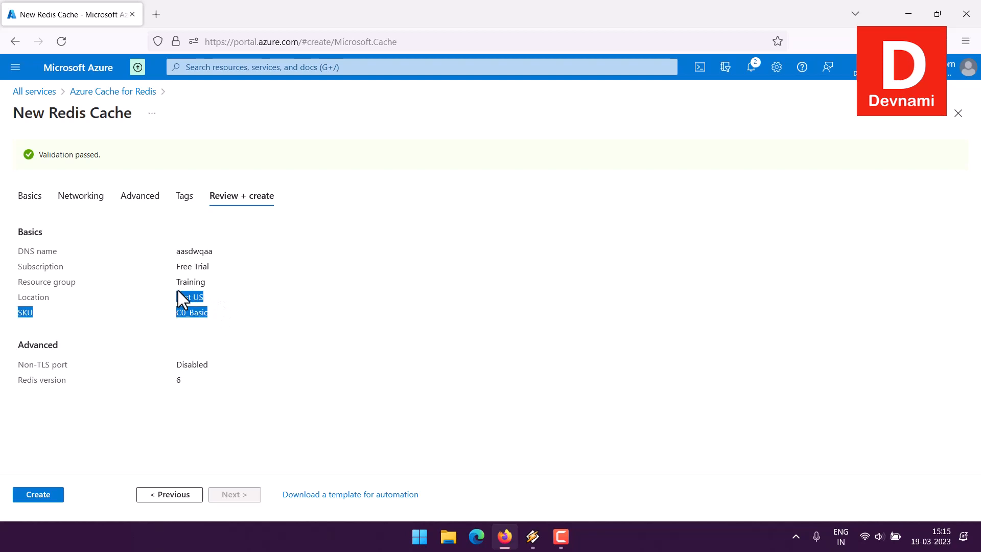
pyautogui.click(189, 288)
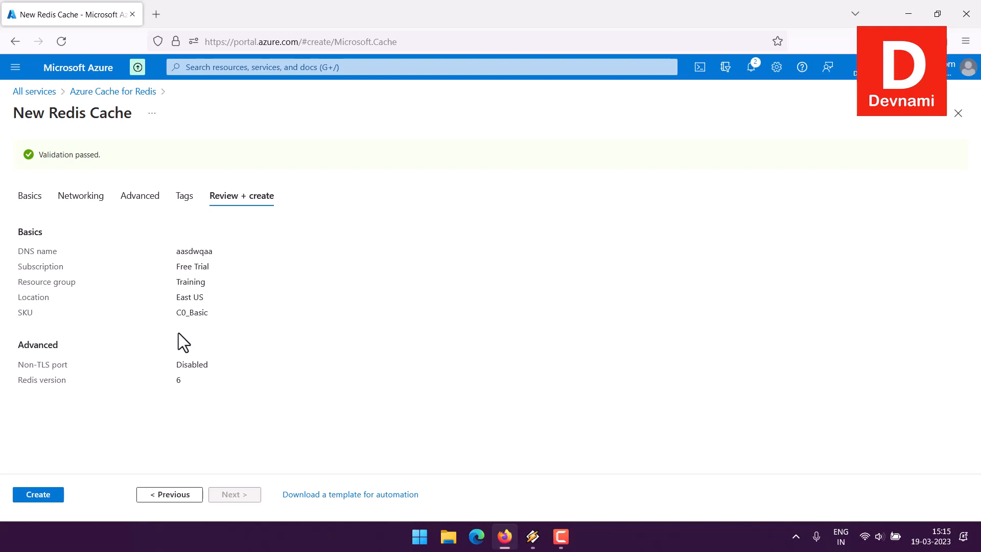
# - Open the existing devnami cache, inspect its access keys and connection strings, and return to its overview
pyautogui.click(116, 93)
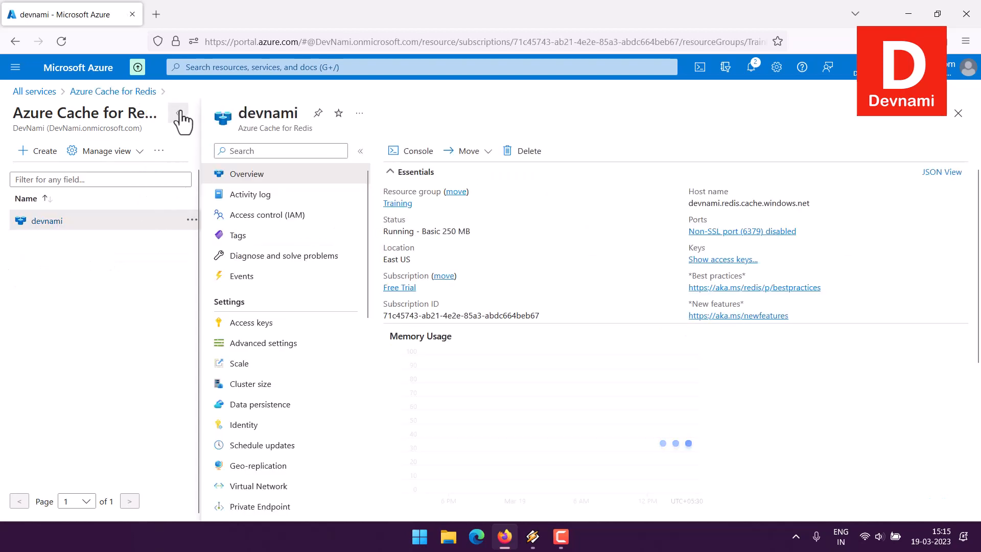
pyautogui.click(179, 114)
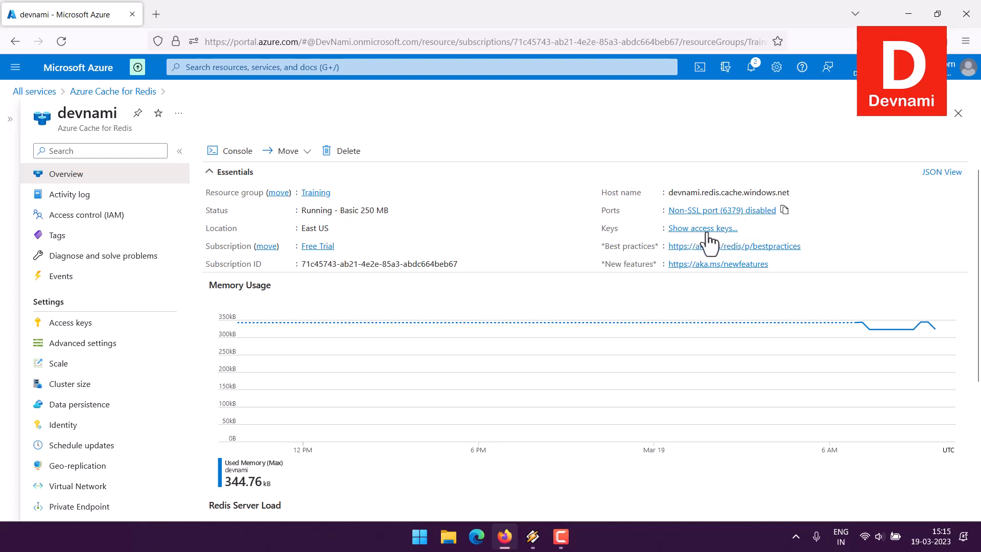
pyautogui.click(59, 323)
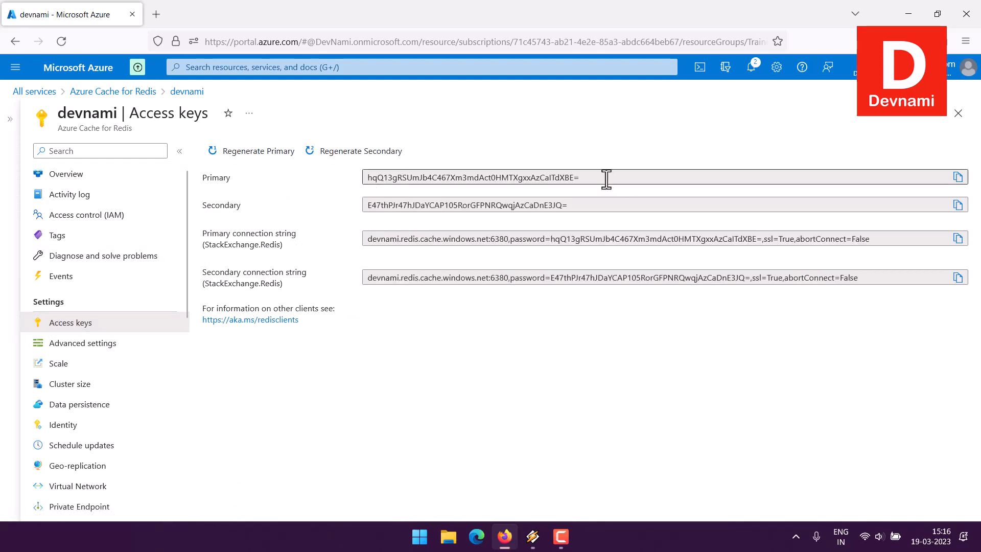
pyautogui.click(172, 178)
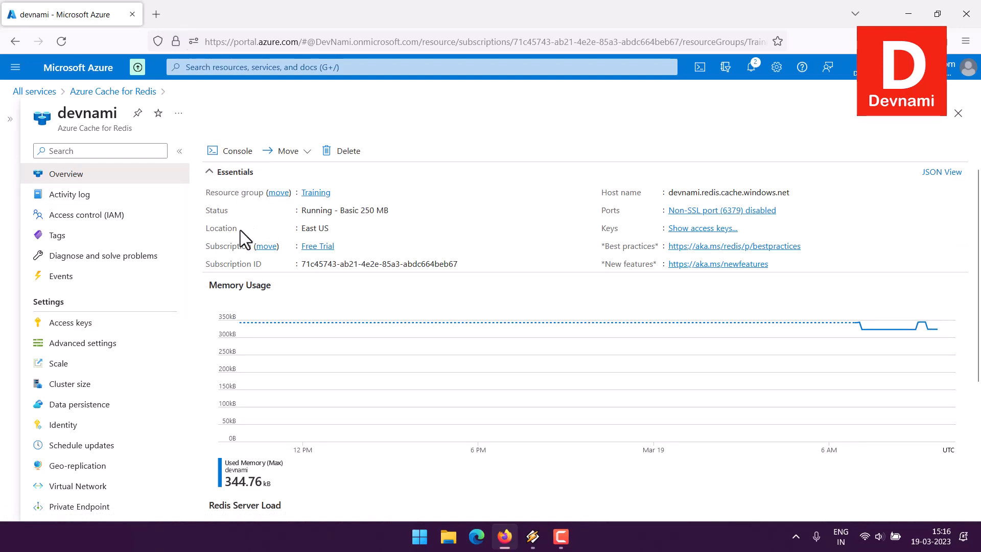
# - Test the devnami cache in its Redis console by running ping and echo "DevNami!", and close the console
pyautogui.click(221, 153)
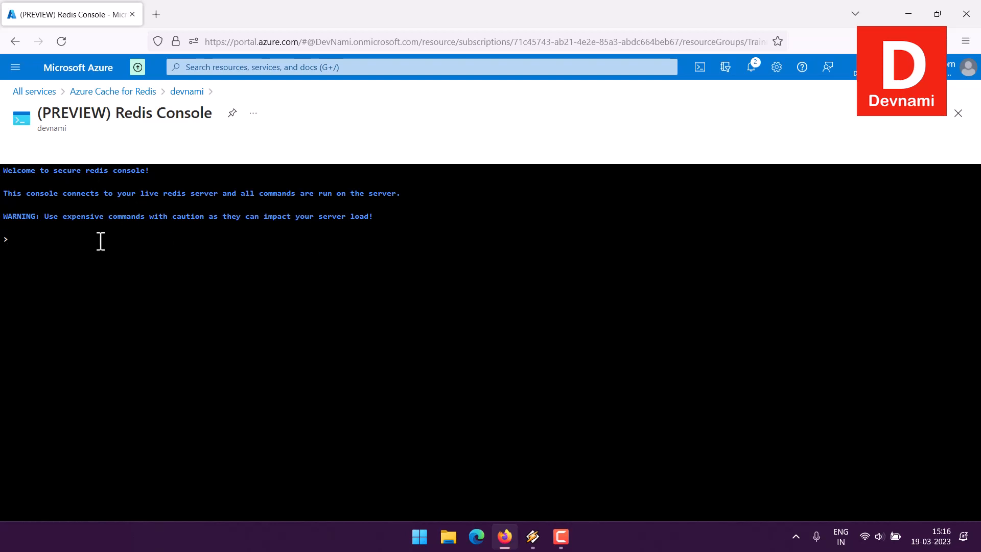
pyautogui.write('ping')
pyautogui.press('Return')
pyautogui.write('echo "DevNami!"')
pyautogui.press('Return')
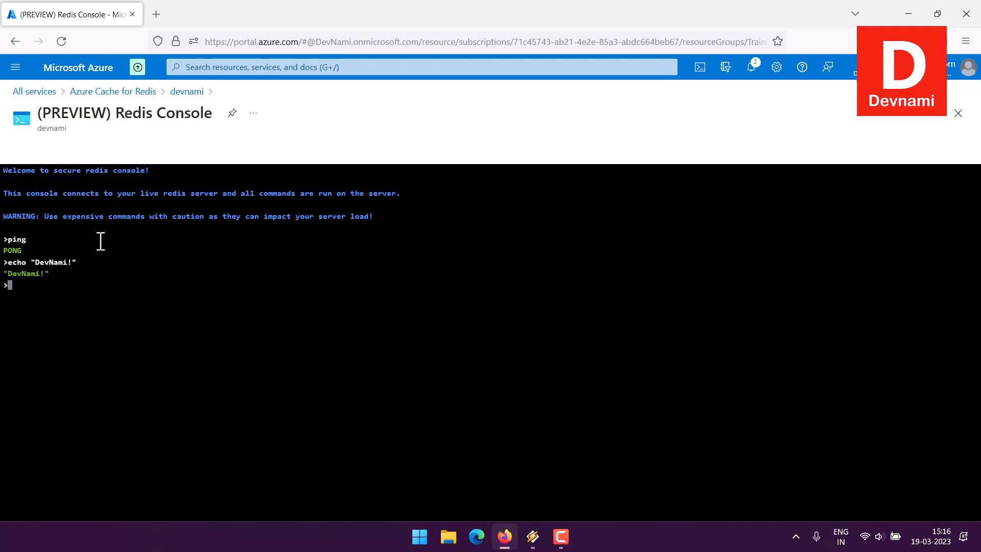
pyautogui.click(958, 113)
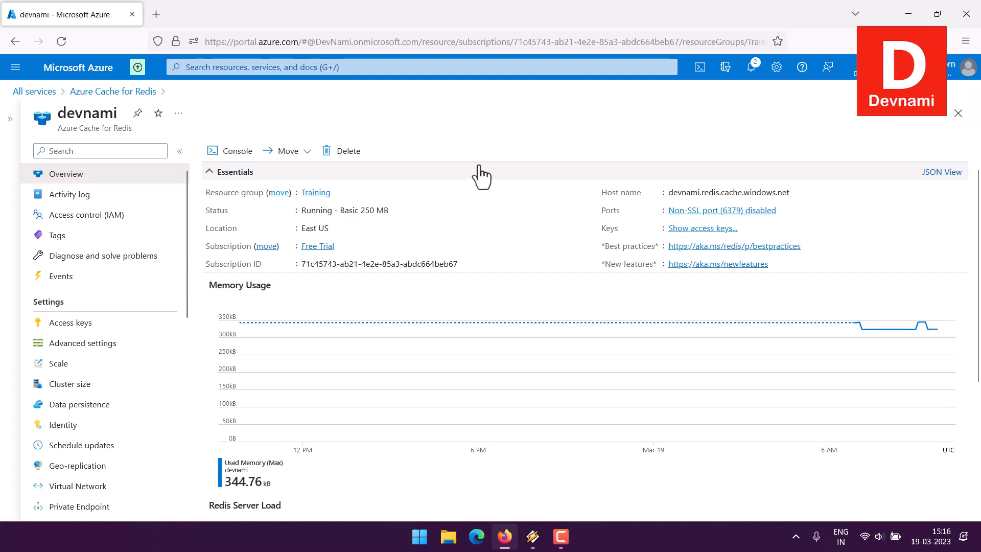
# - Search the web for tableplus in a new browser tab, open the TablePlus website and review its supported databases
pyautogui.click(159, 12)
pyautogui.write('tablepl')
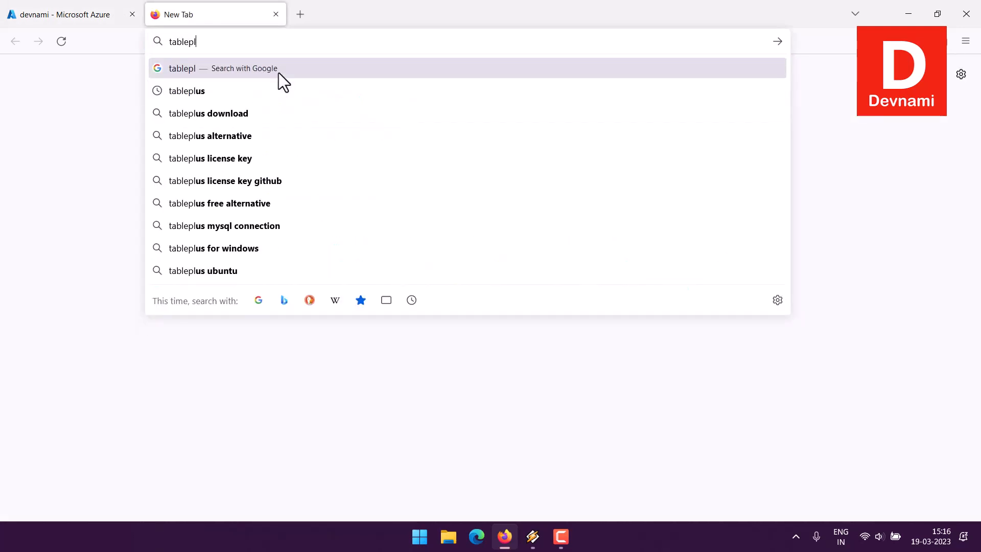
pyautogui.write('us')
pyautogui.press('Return')
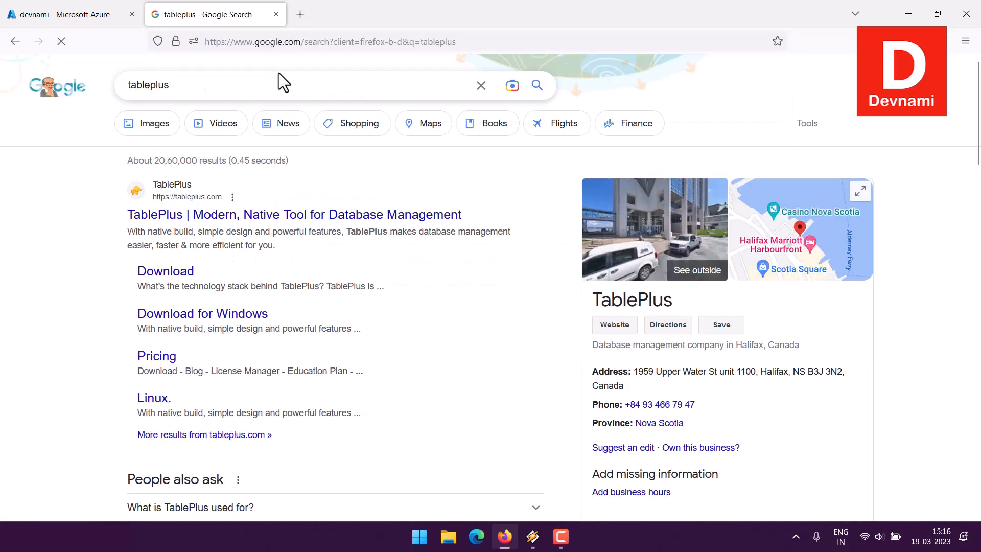
pyautogui.click(289, 225)
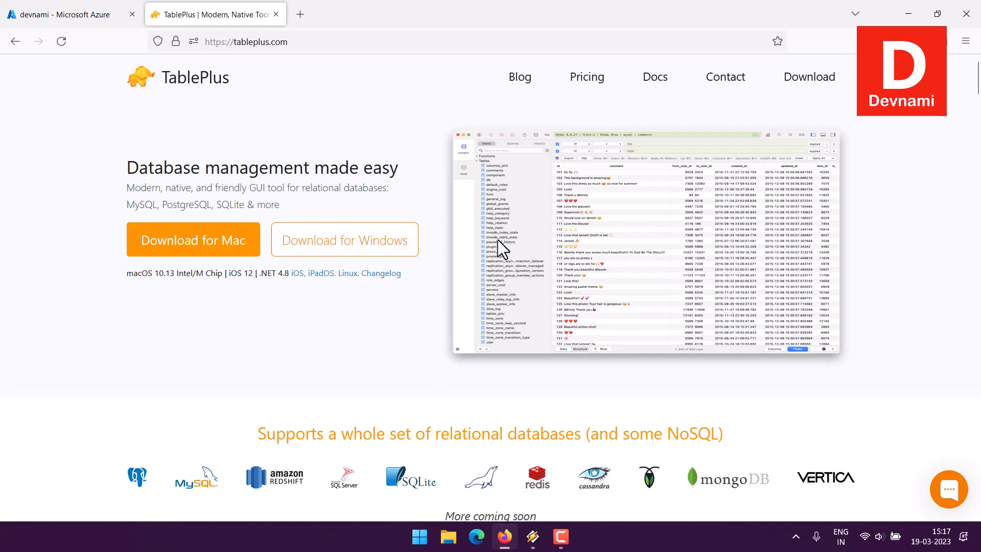
pyautogui.scroll(-5, 498, 240)
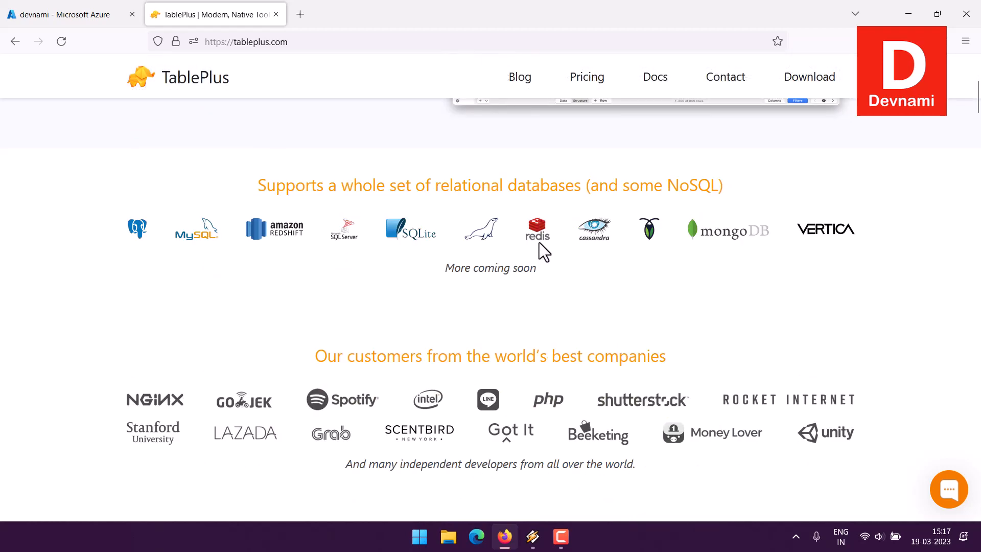
pyautogui.scroll(5, 534, 244)
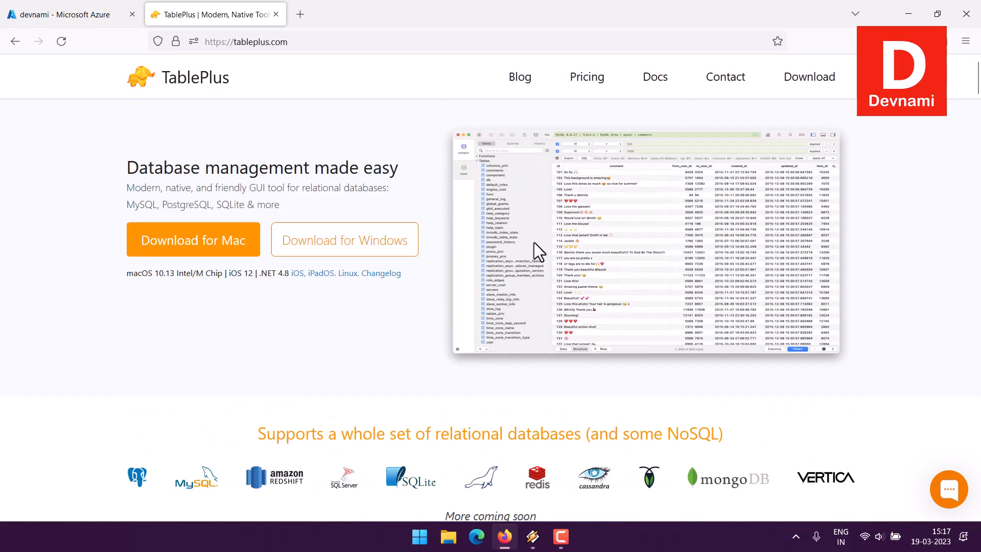
# - Find the installed TablePlus application on the computer and launch it
pyautogui.click(419, 537)
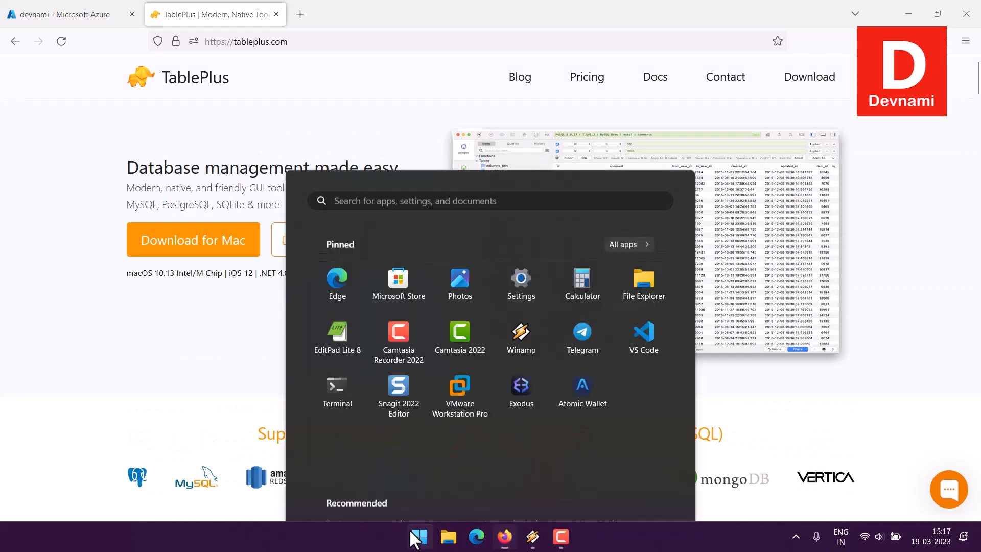
pyautogui.click(361, 82)
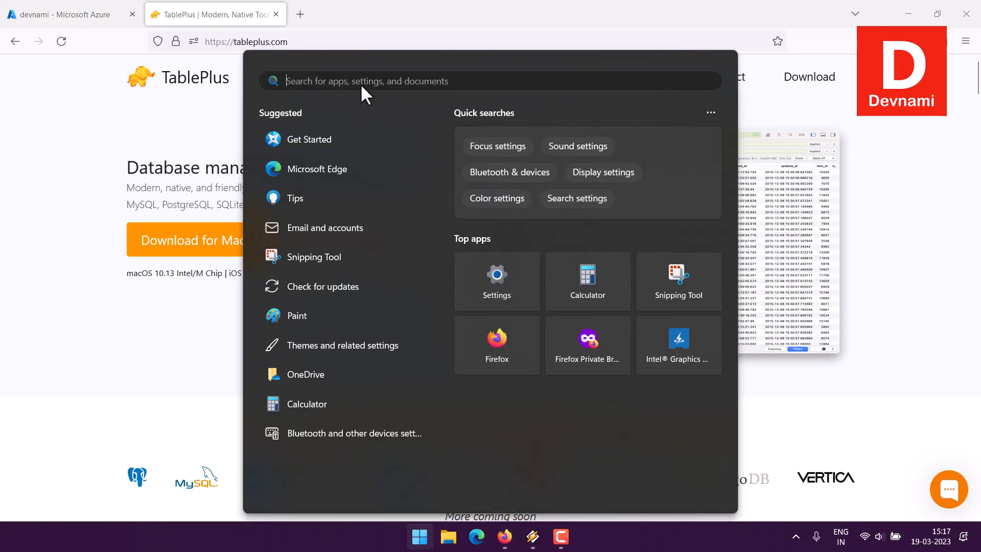
pyautogui.write('table')
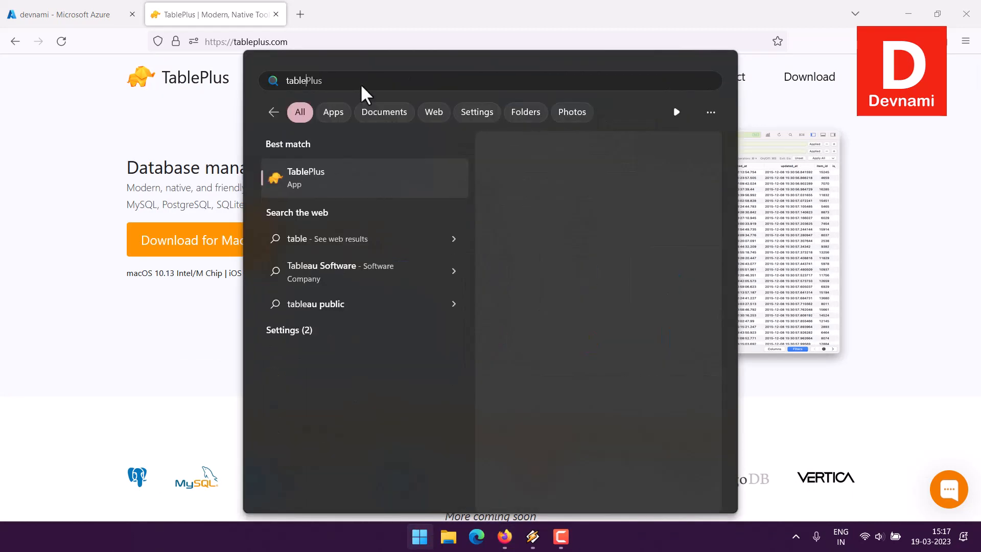
pyautogui.click(523, 269)
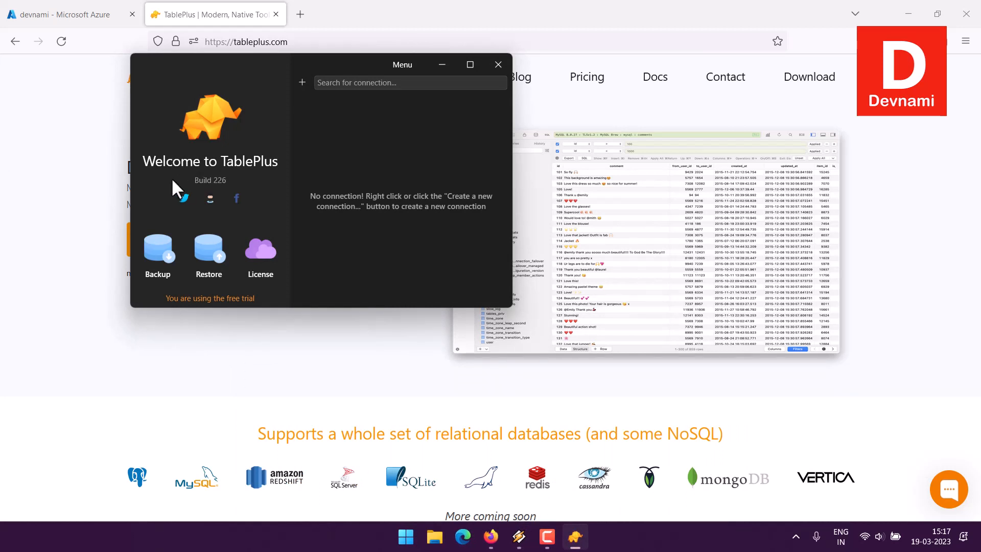
# - Create a new Redis connection named Azure Redis Cache with a red status color and port 6380
pyautogui.click(301, 82)
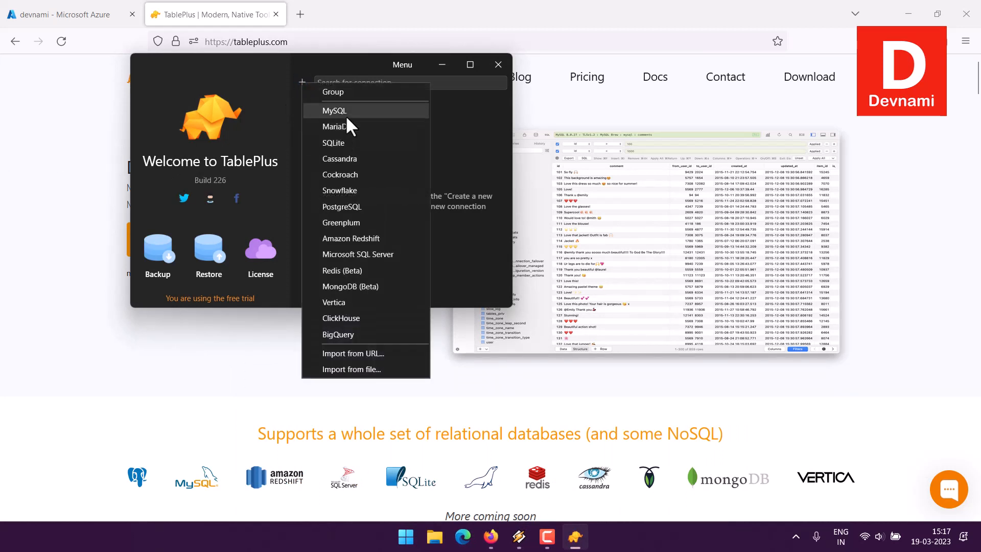
pyautogui.click(352, 269)
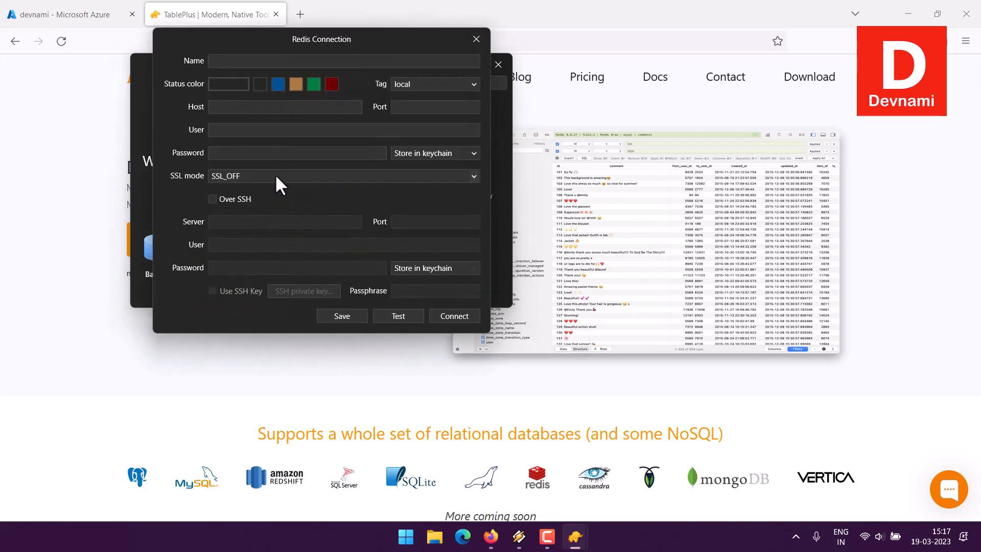
pyautogui.click(239, 61)
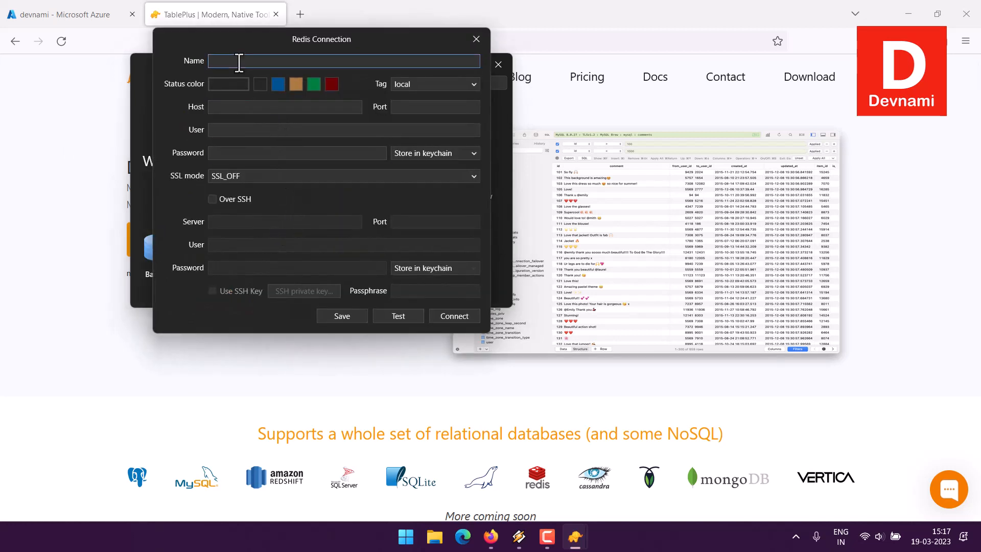
pyautogui.write('Azure Redis Cache')
pyautogui.click(330, 84)
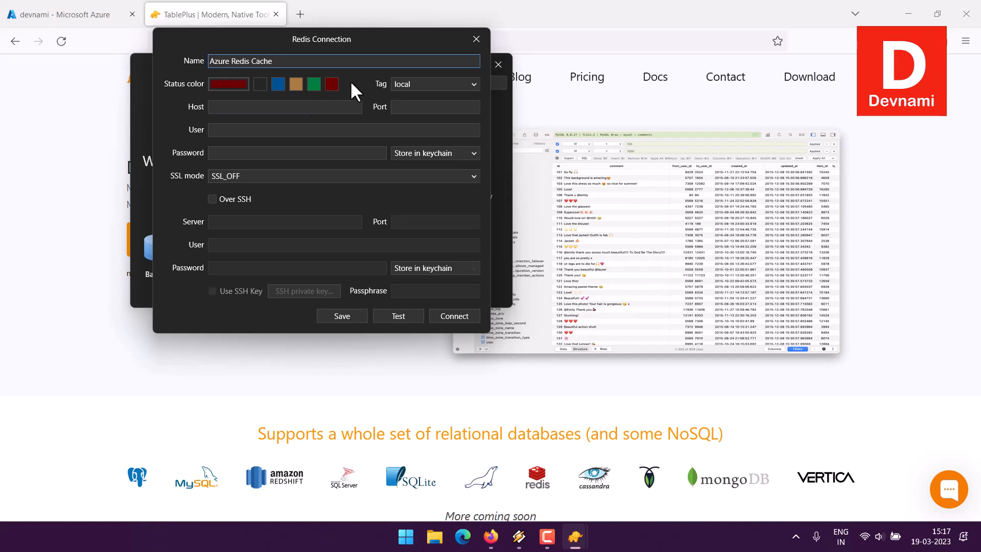
pyautogui.click(431, 107)
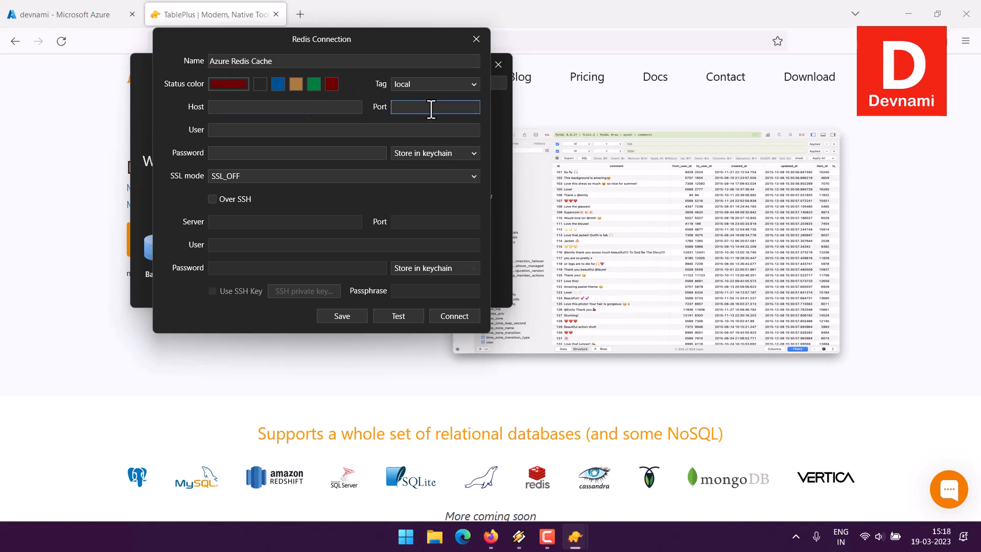
pyautogui.write('6380')
# - Copy the devnami cache's primary access key from the Azure portal into the TablePlus connection's password field
pyautogui.click(72, 18)
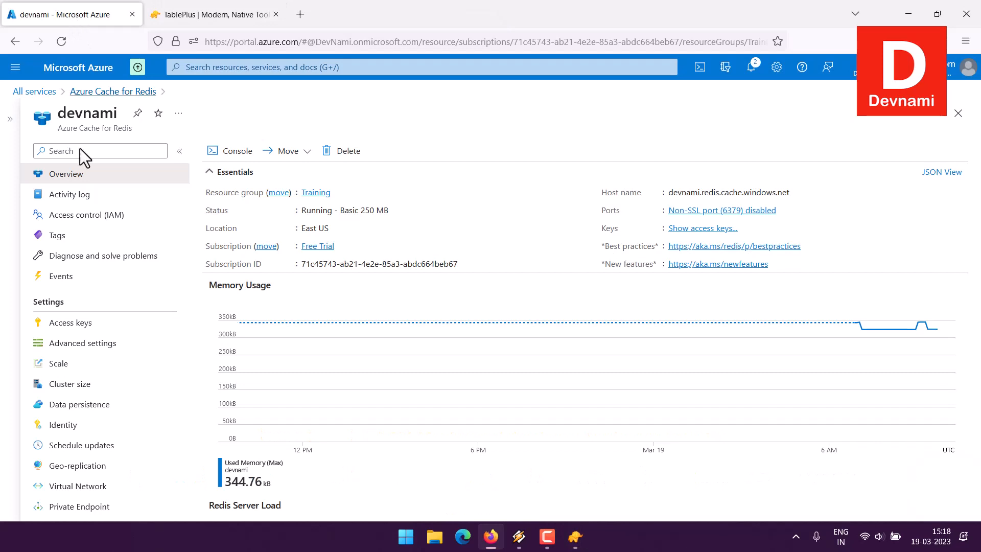
pyautogui.click(69, 323)
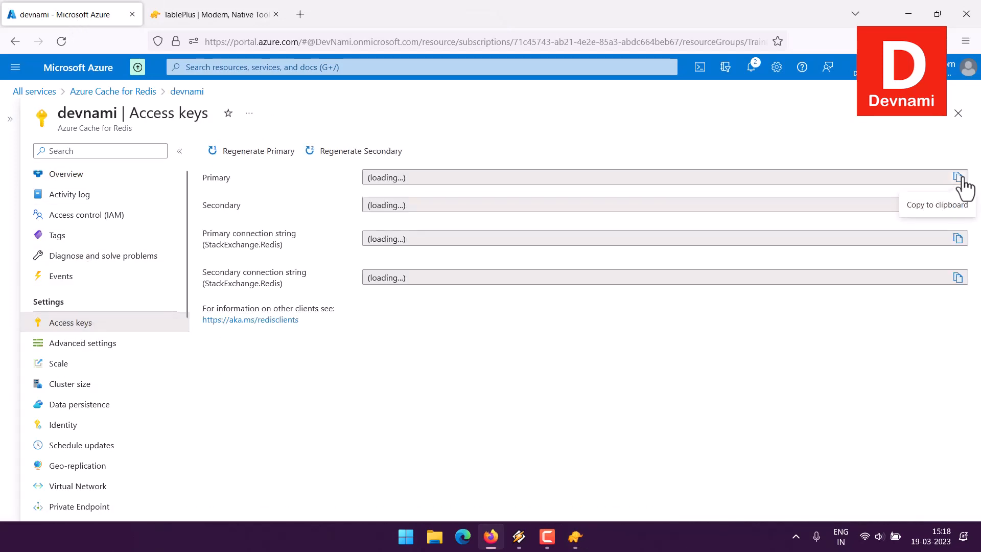
pyautogui.click(958, 177)
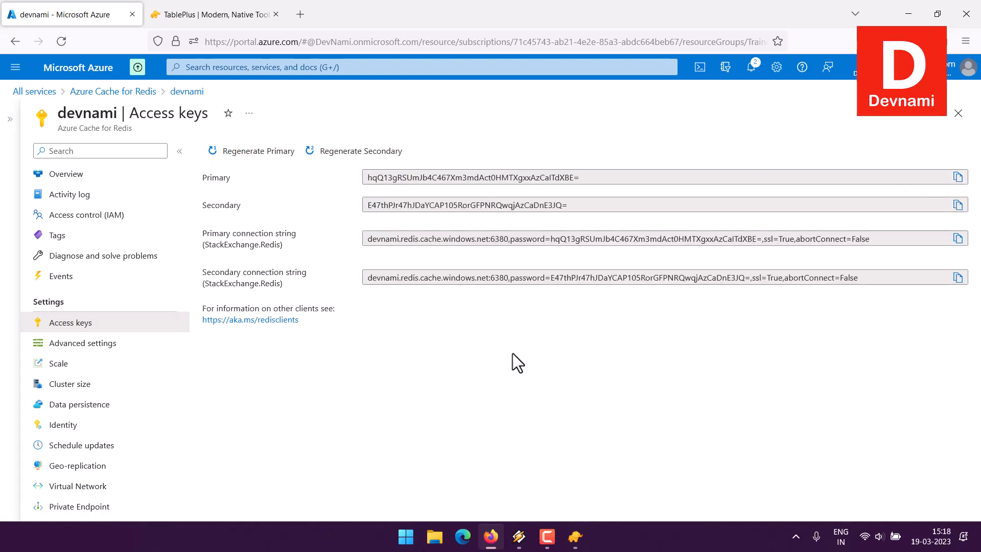
pyautogui.moveTo(572, 537)
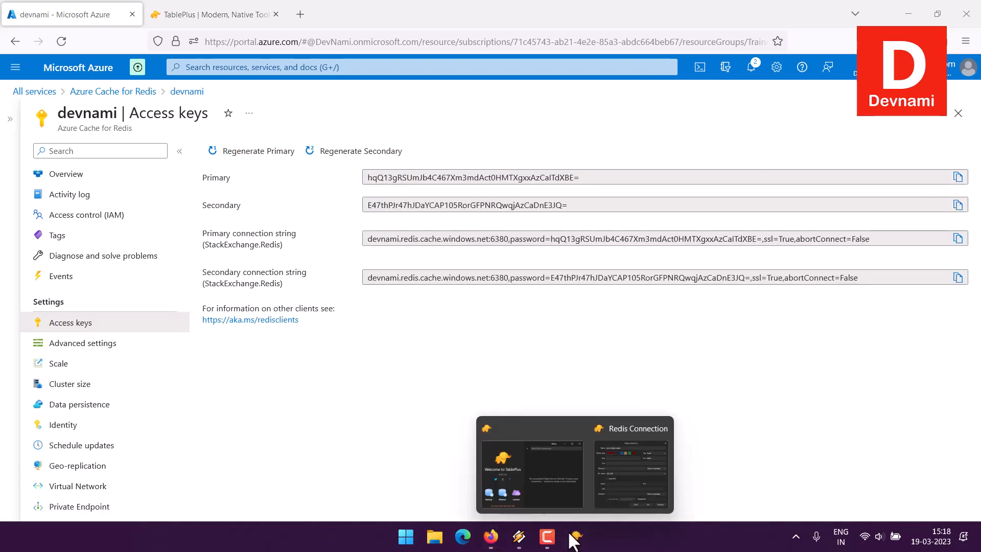
pyautogui.click(593, 466)
pyautogui.click(237, 154)
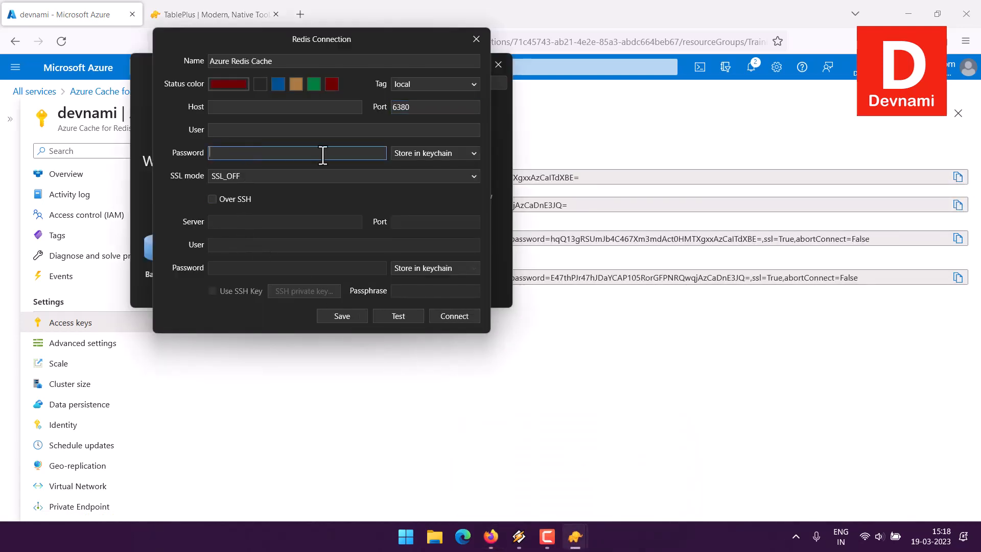
pyautogui.hotkey('ctrl', 'v')
pyautogui.click(955, 190)
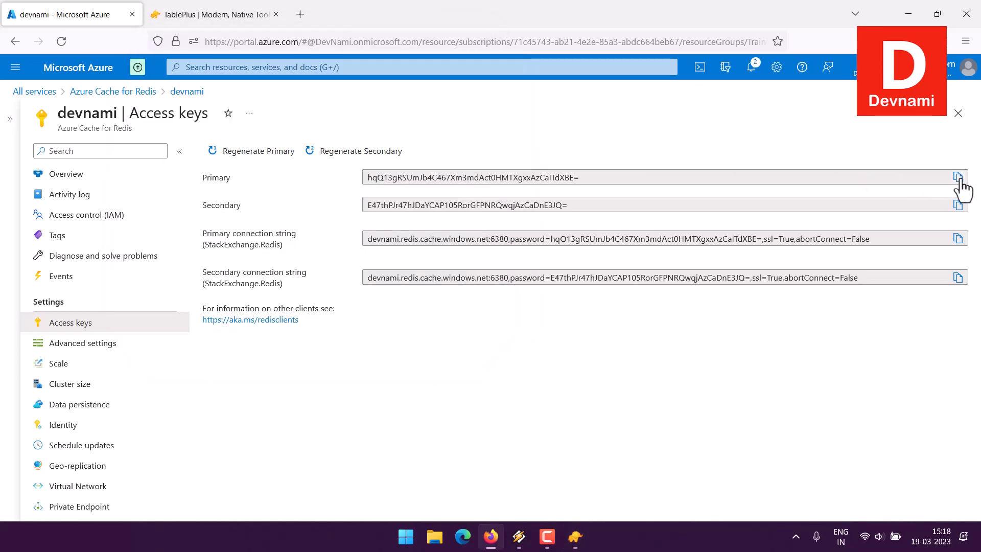
pyautogui.moveTo(577, 538)
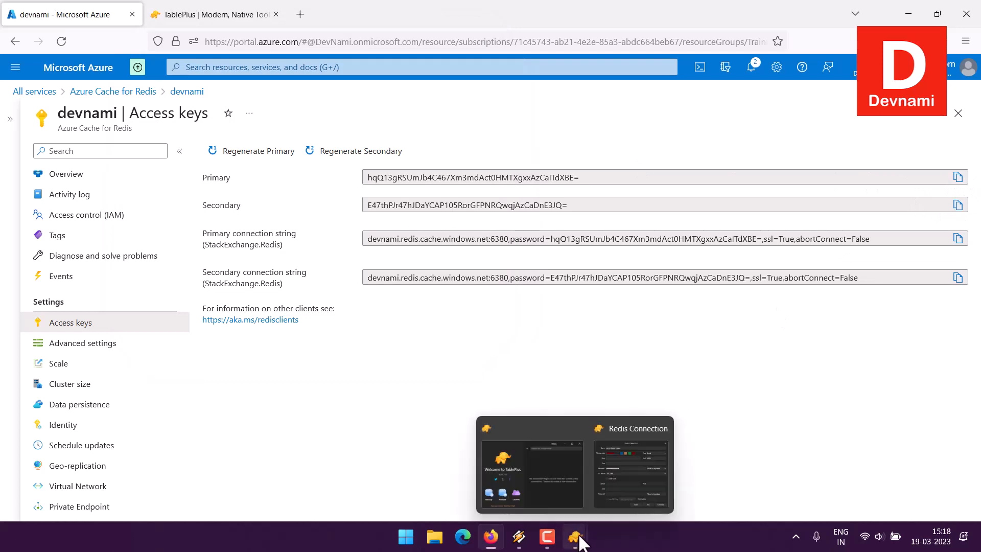
pyautogui.click(624, 463)
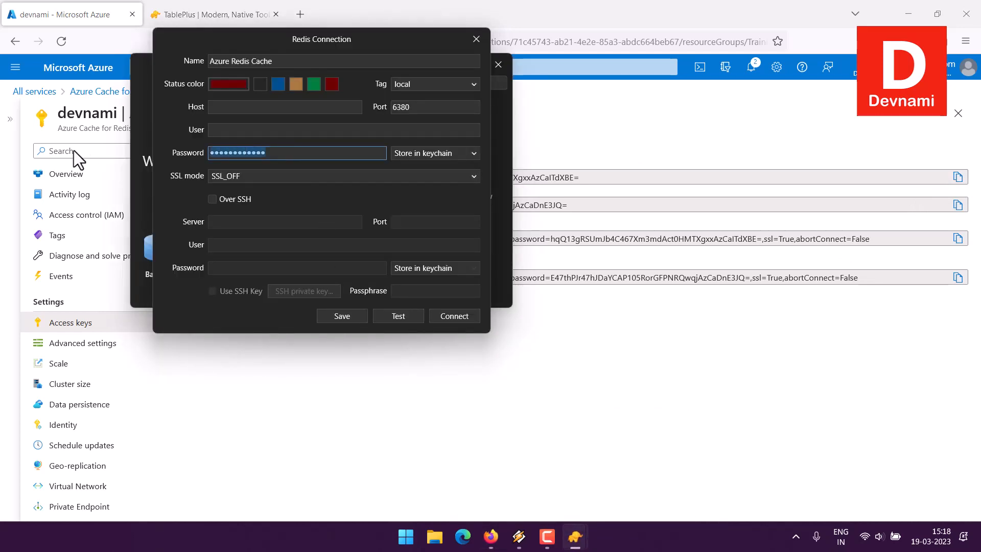
pyautogui.hotkey('ctrl', 'v')
# - Copy the host name devnami.redis.cache.windows.net from the cache's Azure overview into the TablePlus connection's host field and test the connection
pyautogui.click(218, 131)
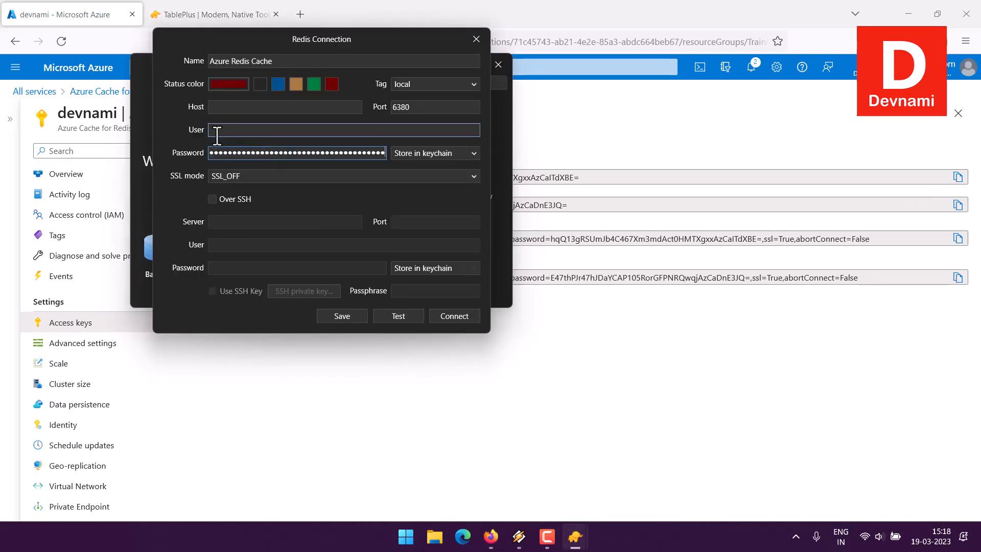
pyautogui.click(221, 108)
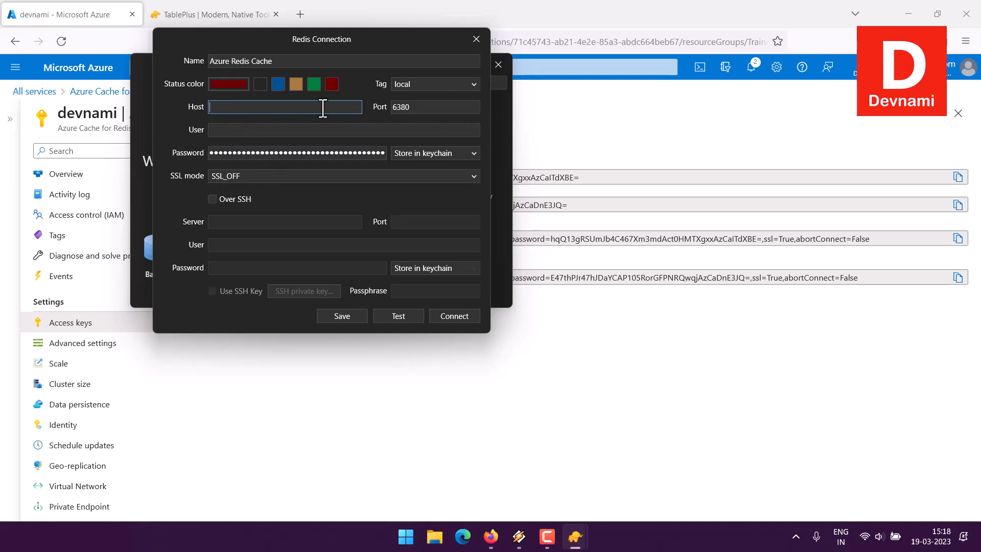
pyautogui.click(33, 174)
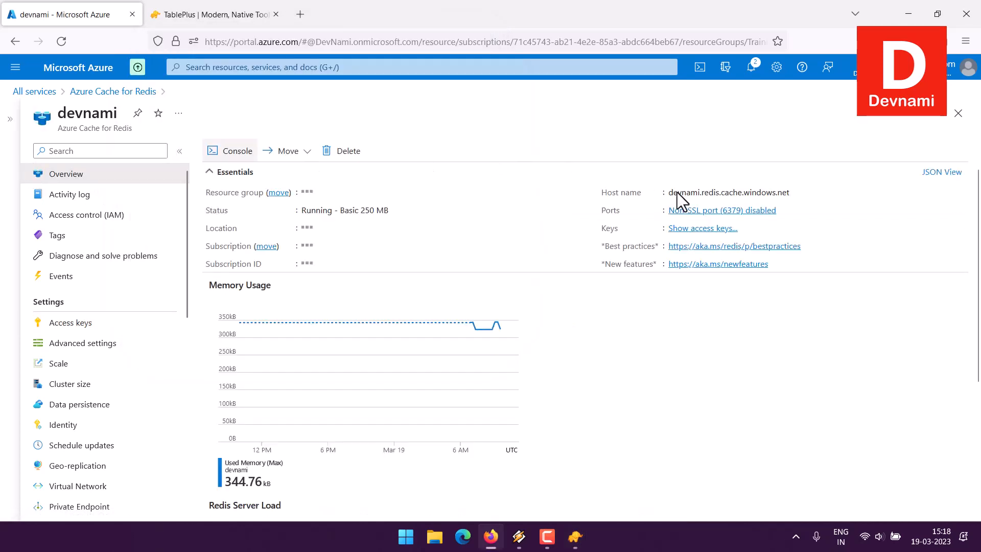
pyautogui.click(797, 192)
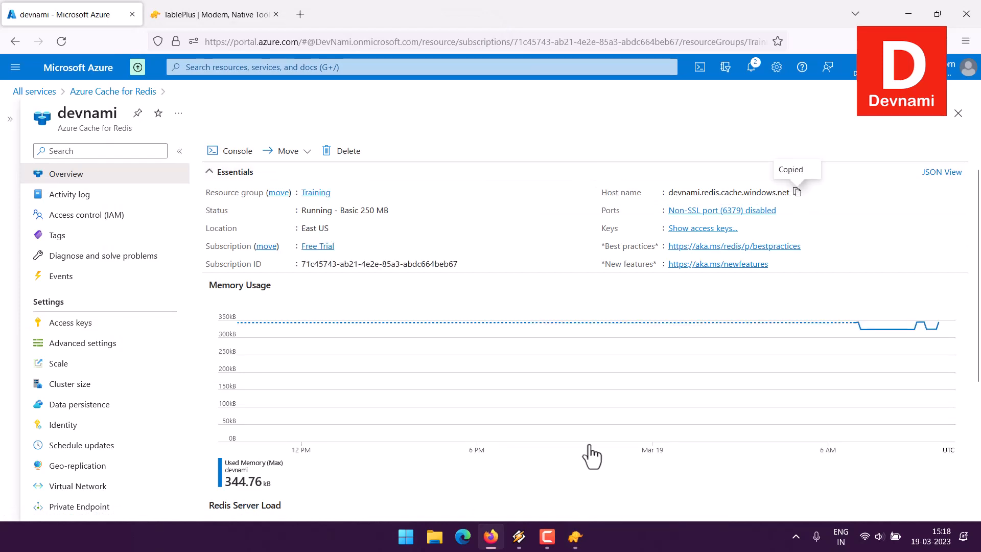
pyautogui.moveTo(577, 541)
pyautogui.click(607, 464)
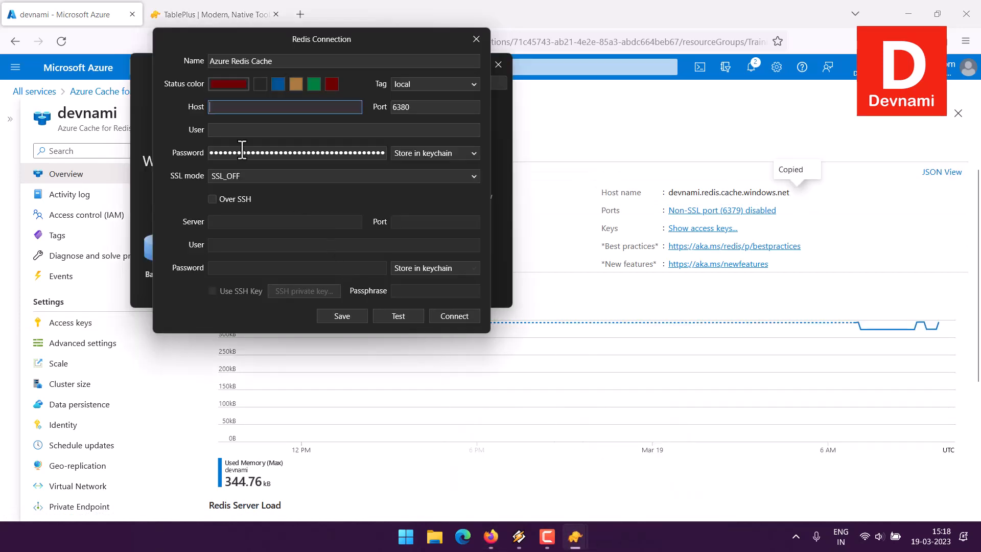
pyautogui.hotkey('ctrl', 'v')
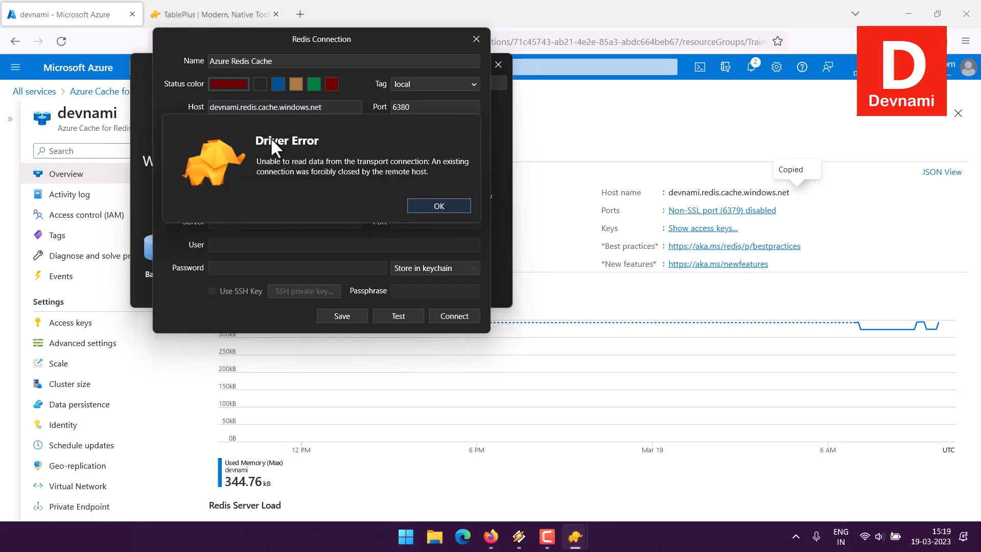
pyautogui.click(444, 203)
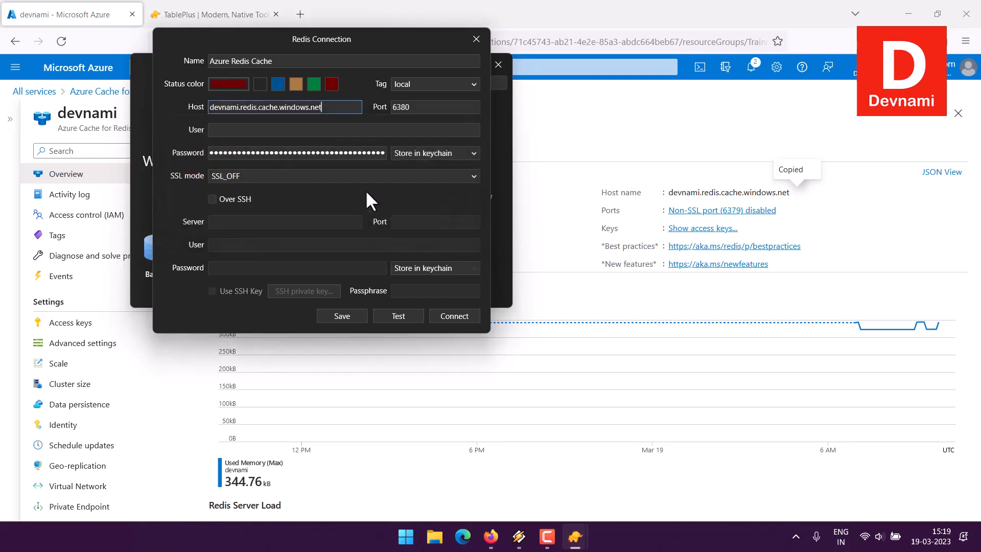
# - Set the connection's SSL mode to SSL_VERIFY_NONE, test it and connect to the cache
pyautogui.click(243, 174)
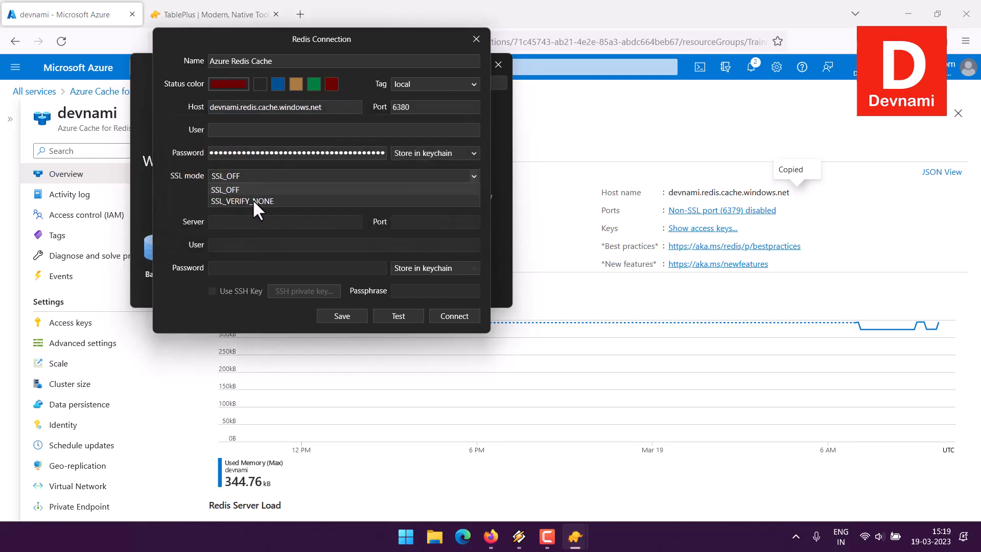
pyautogui.click(253, 198)
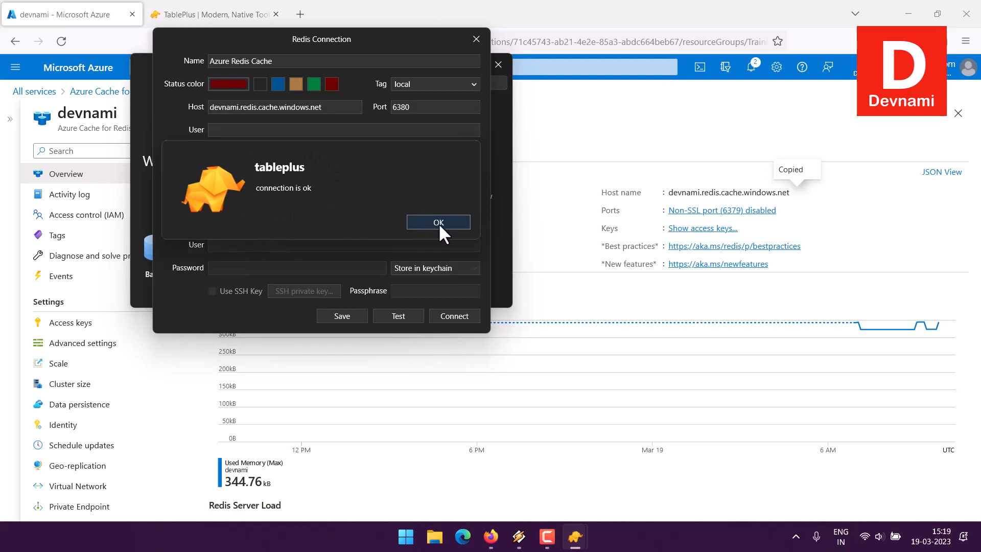
pyautogui.click(455, 316)
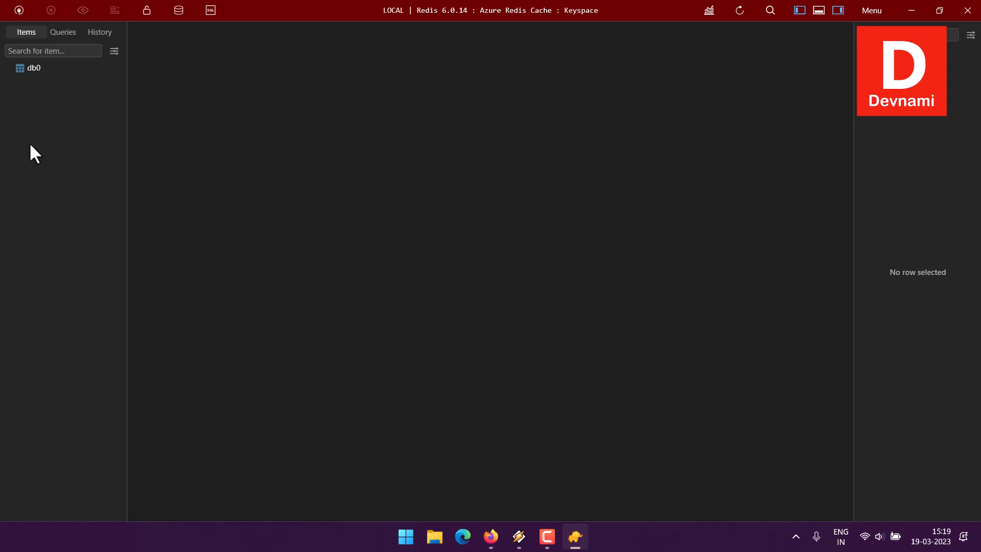
# - Open the db0 database and inspect its company and fruit keys
pyautogui.click(28, 71)
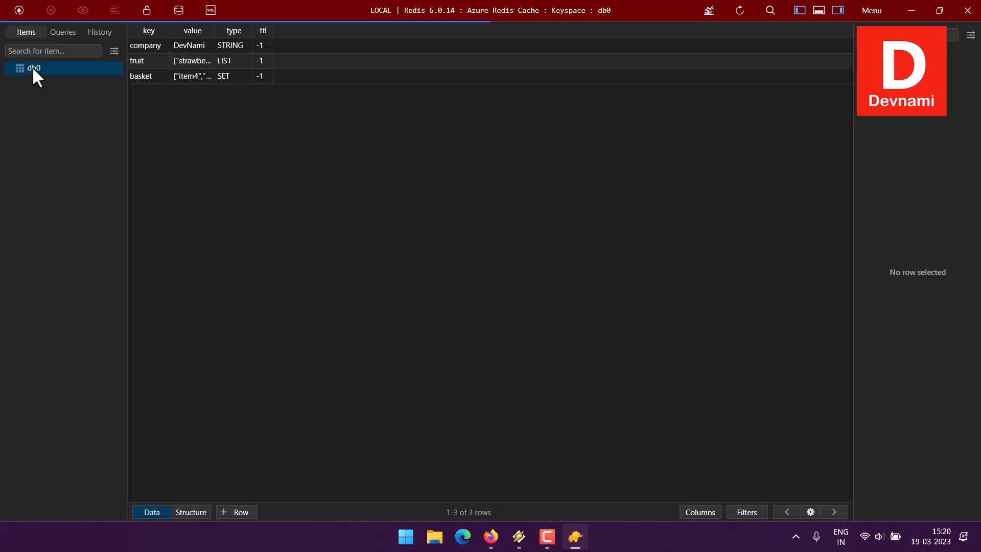
pyautogui.click(143, 48)
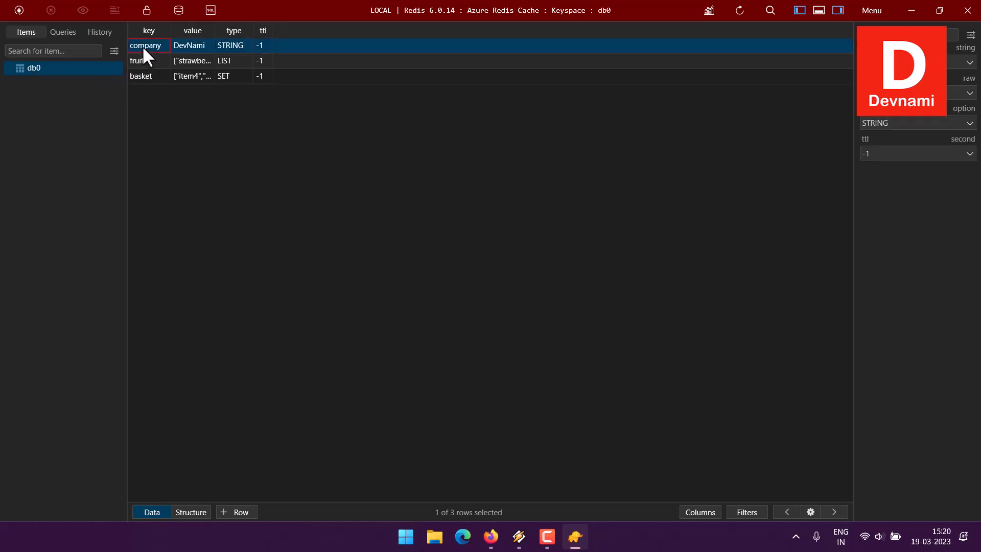
pyautogui.click(145, 59)
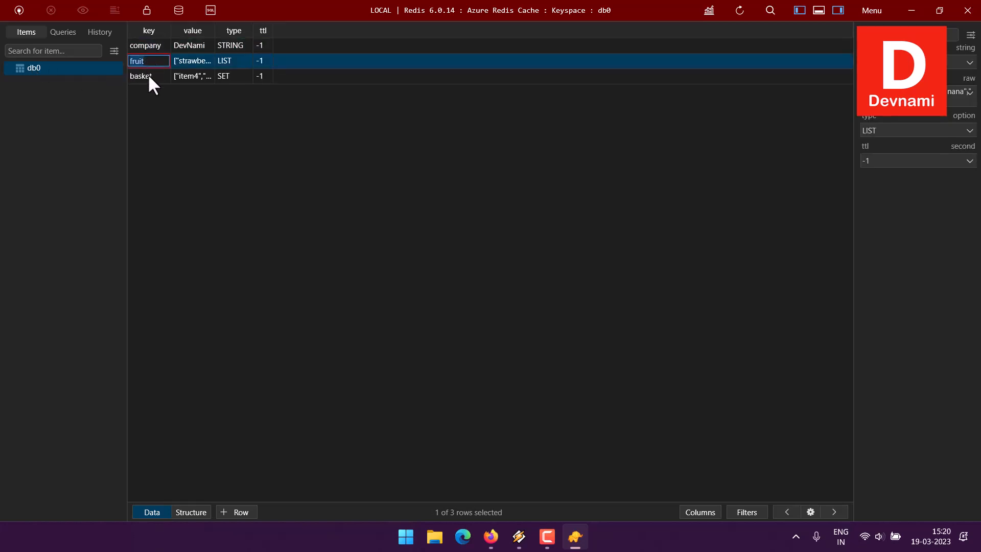
# - Delete the company, fruit and basket rows from db0 and commit the changes
pyautogui.click(148, 76)
pyautogui.click(151, 48)
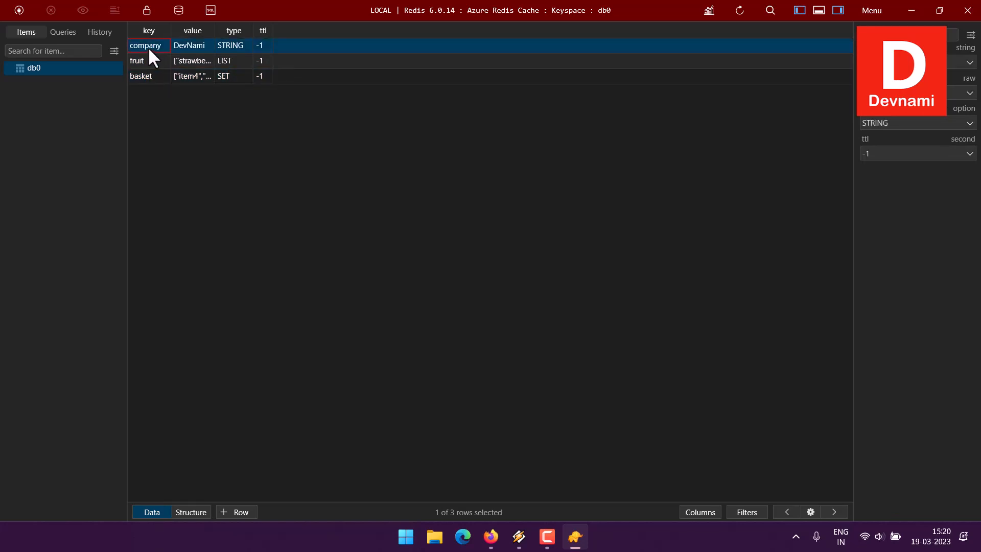
pyautogui.rightClick(148, 46)
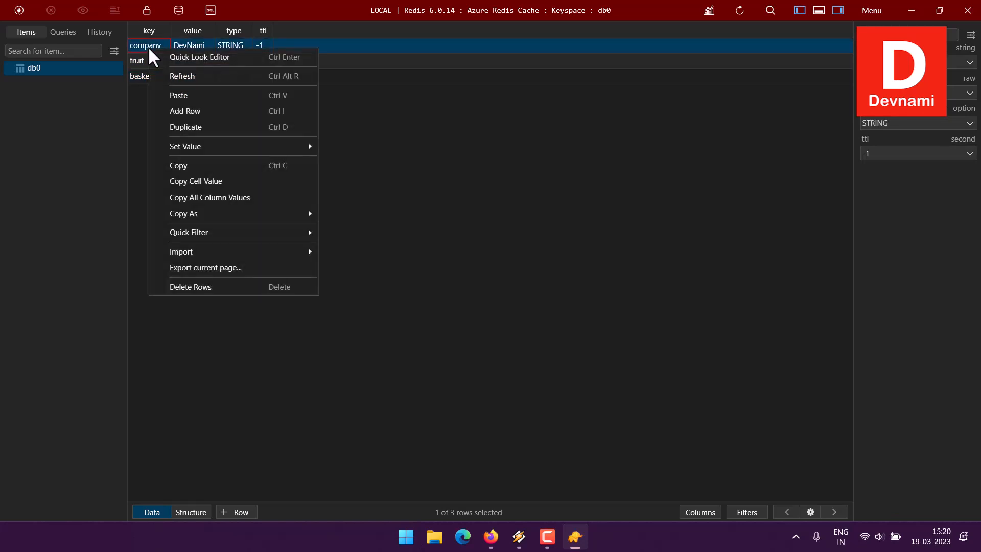
pyautogui.click(206, 286)
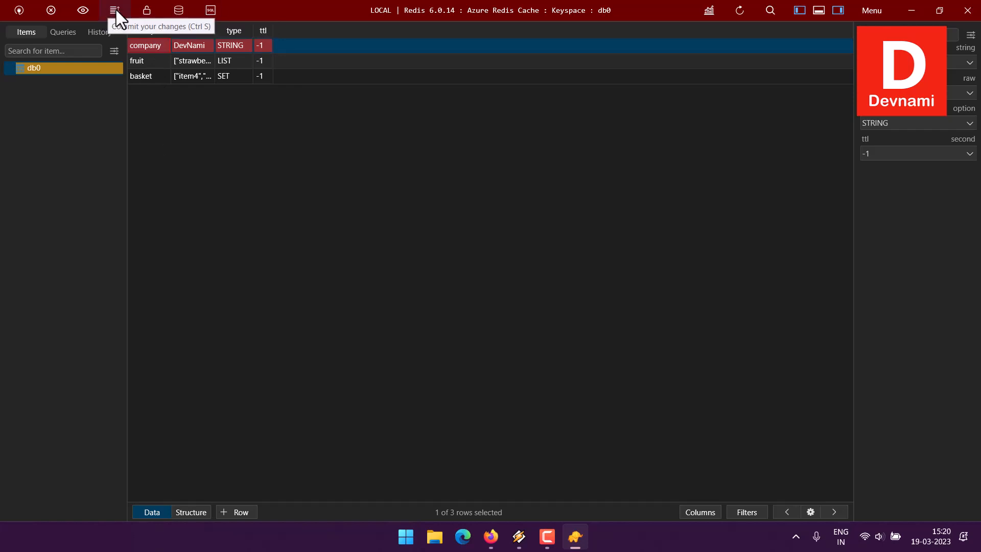
pyautogui.rightClick(145, 61)
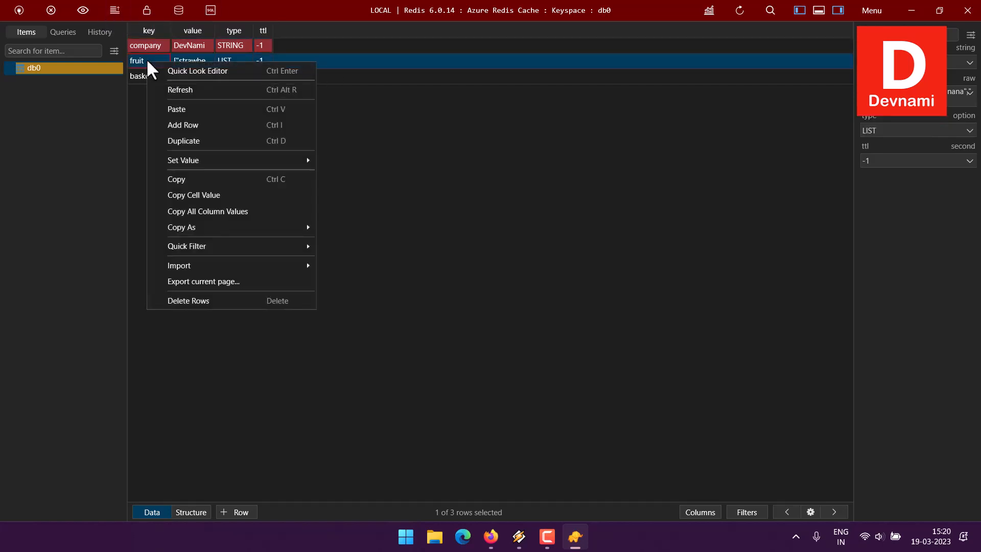
pyautogui.click(194, 301)
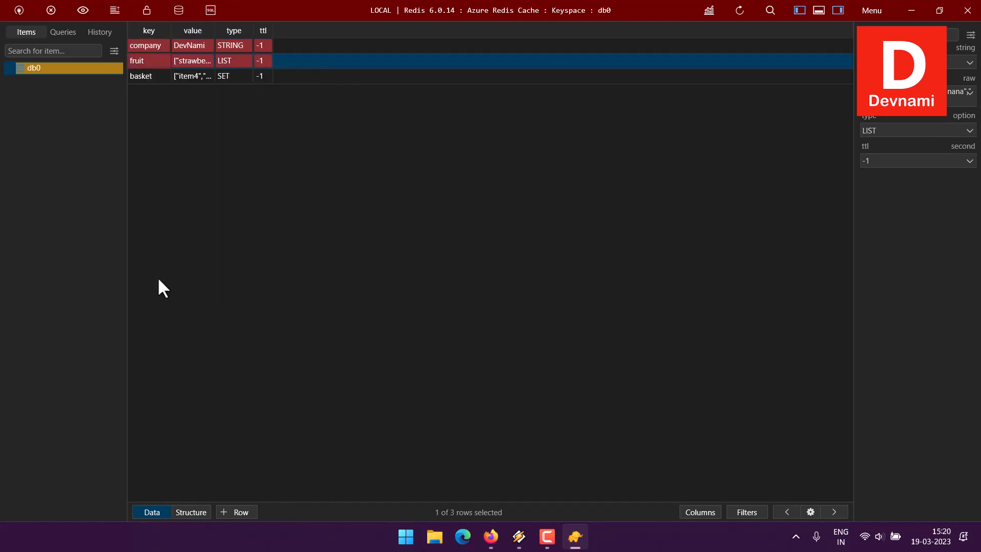
pyautogui.rightClick(148, 75)
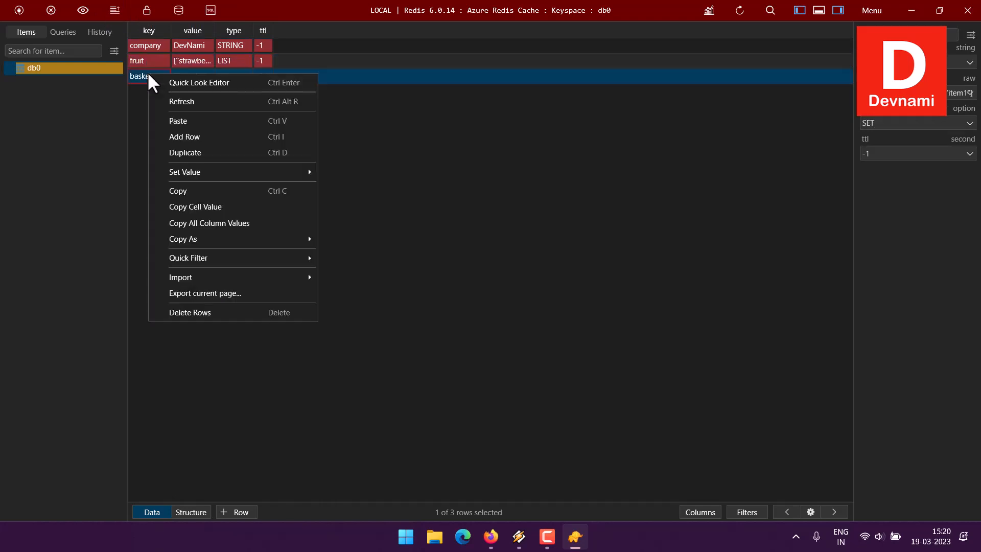
pyautogui.click(231, 314)
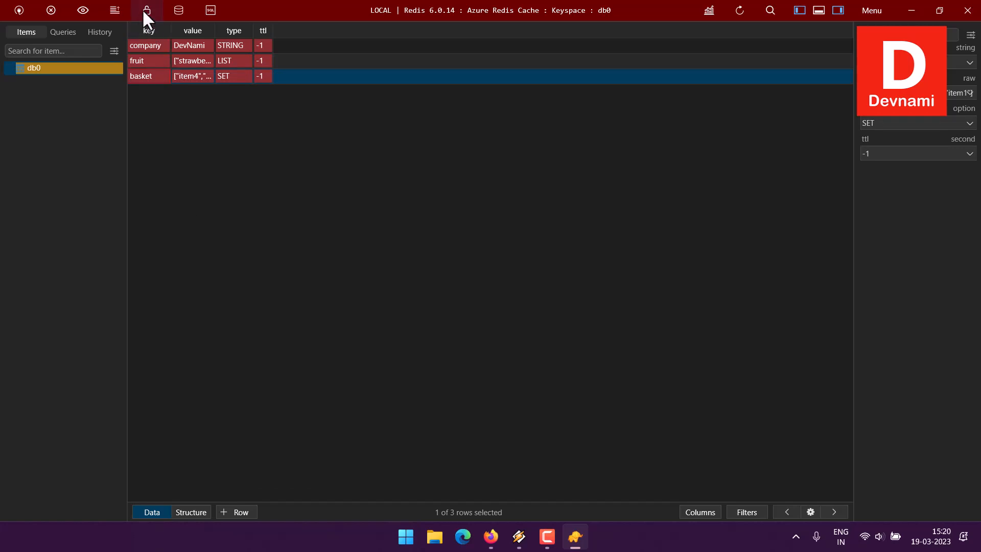
pyautogui.click(118, 6)
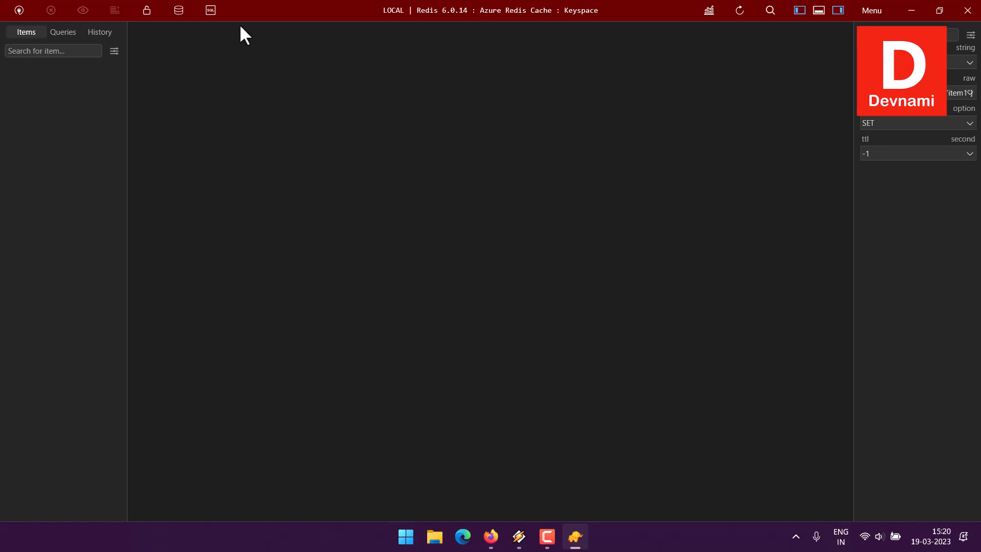
# - Open a SQL query editor and look through the item list's options for new items and imports
pyautogui.click(213, 10)
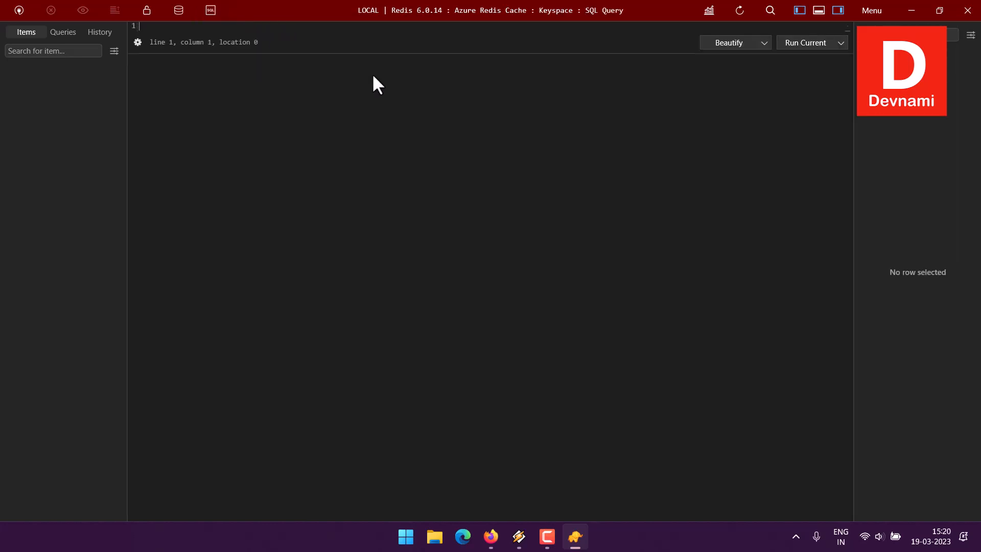
pyautogui.rightClick(33, 94)
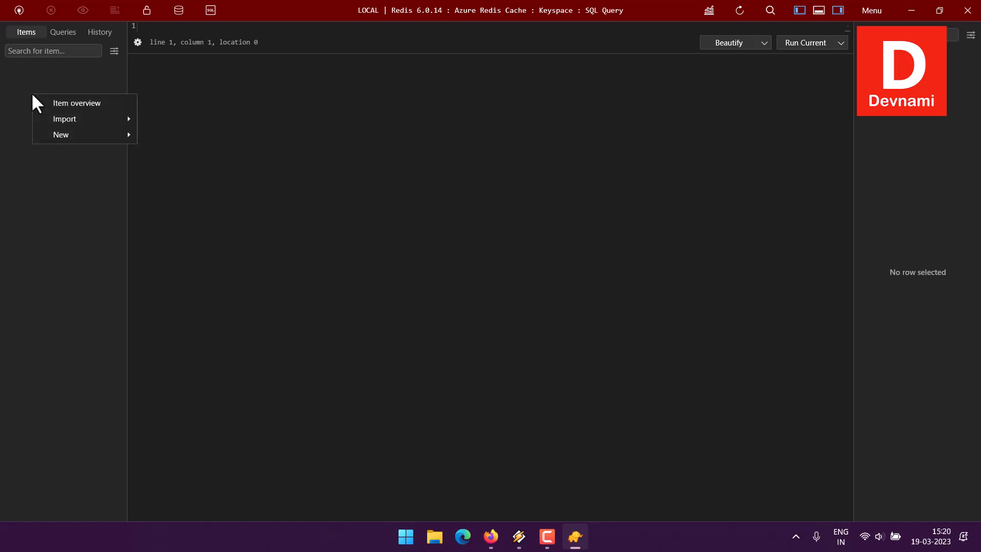
pyautogui.moveTo(57, 136)
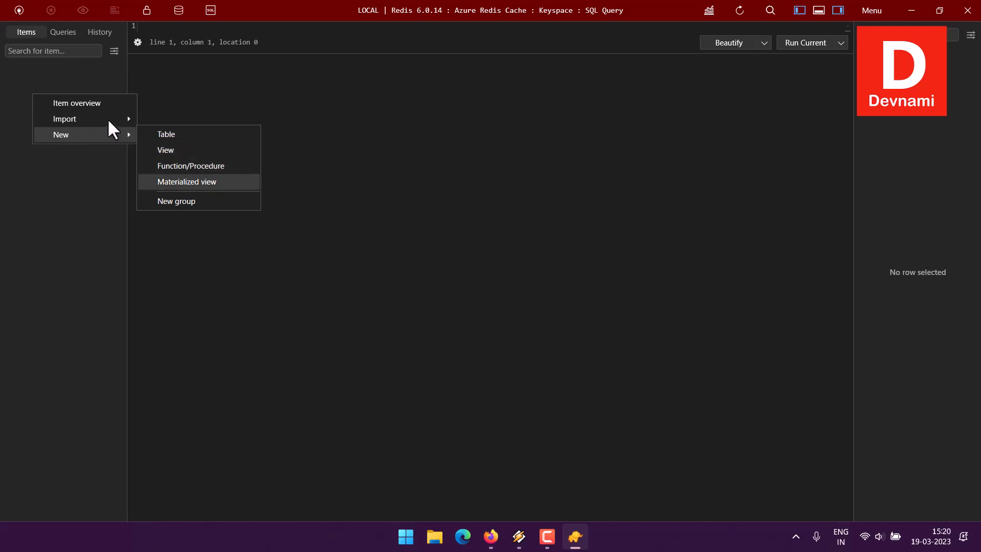
pyautogui.moveTo(108, 119)
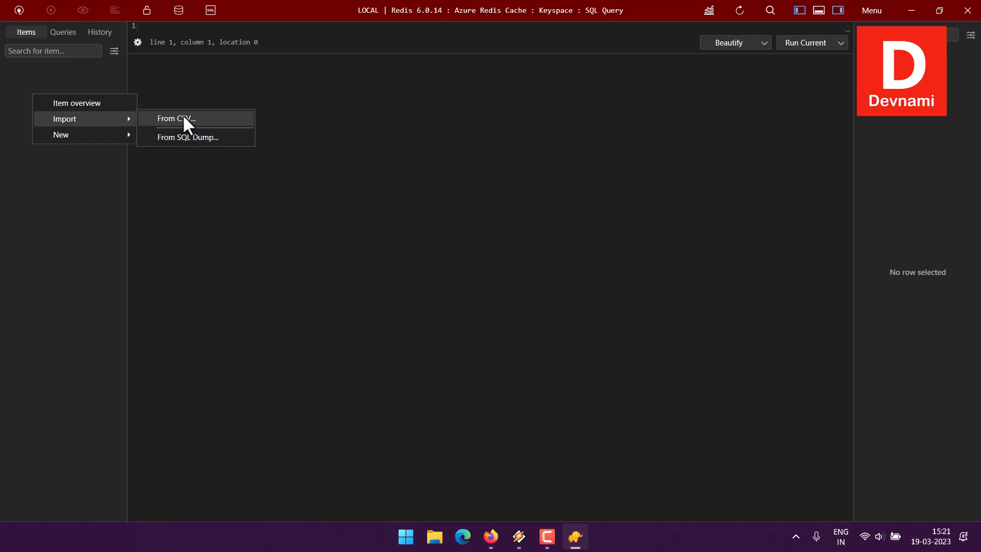
pyautogui.click(90, 64)
# - View the saved queries list and the form for adding a new query, without saving one
pyautogui.click(62, 32)
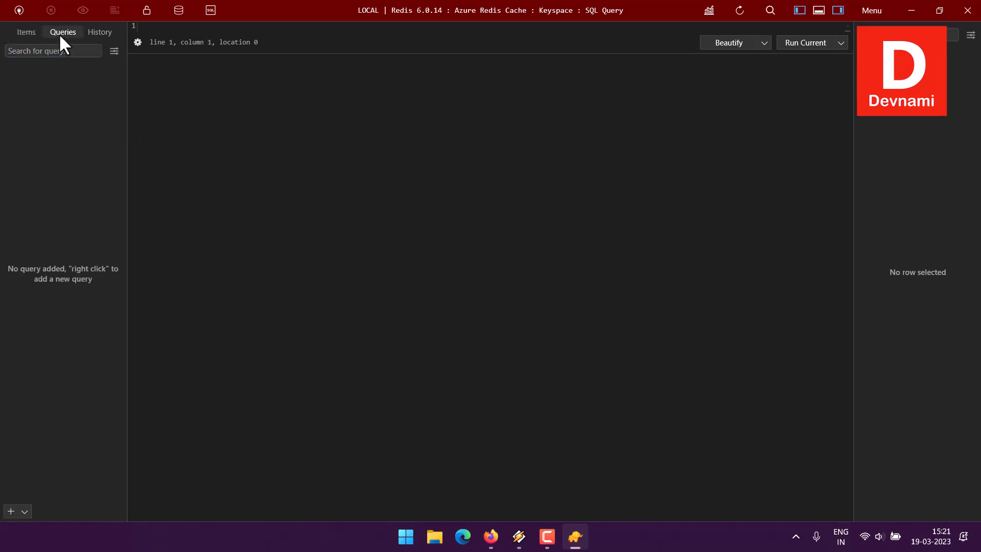
pyautogui.rightClick(32, 285)
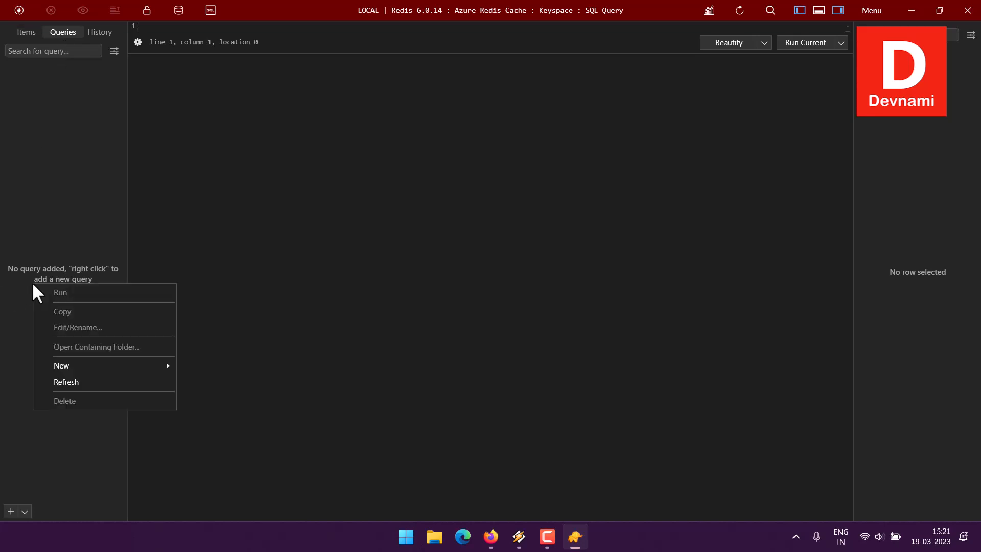
pyautogui.click(6, 510)
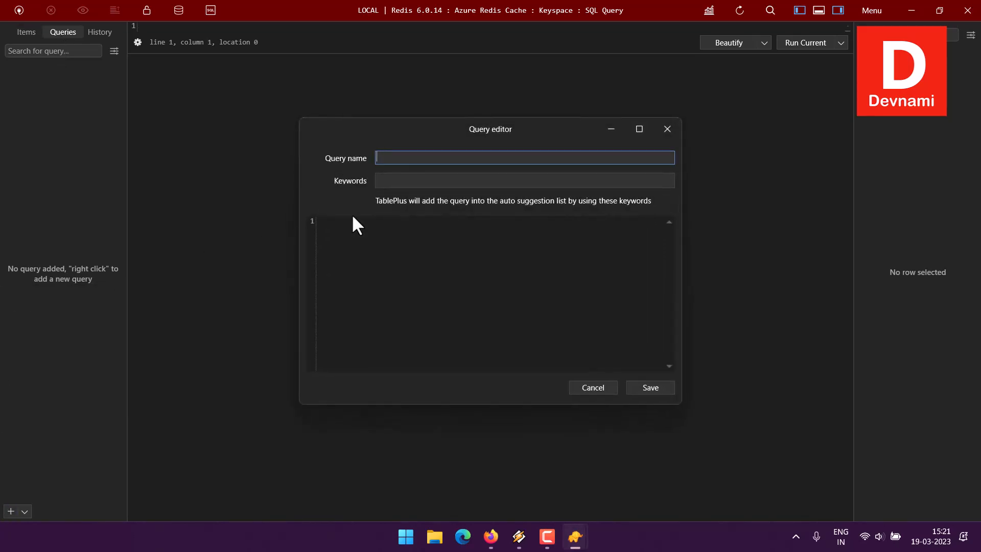
pyautogui.click(339, 236)
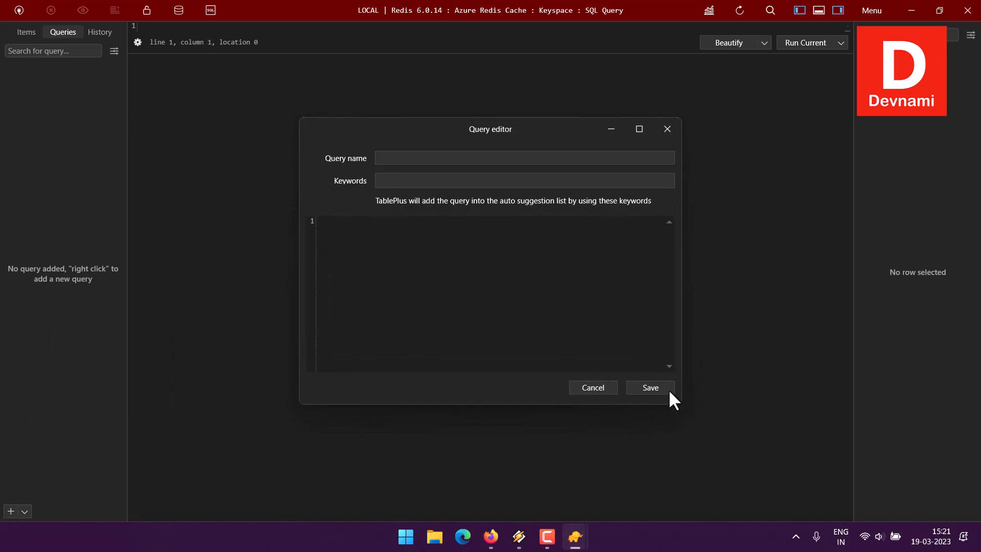
pyautogui.click(582, 388)
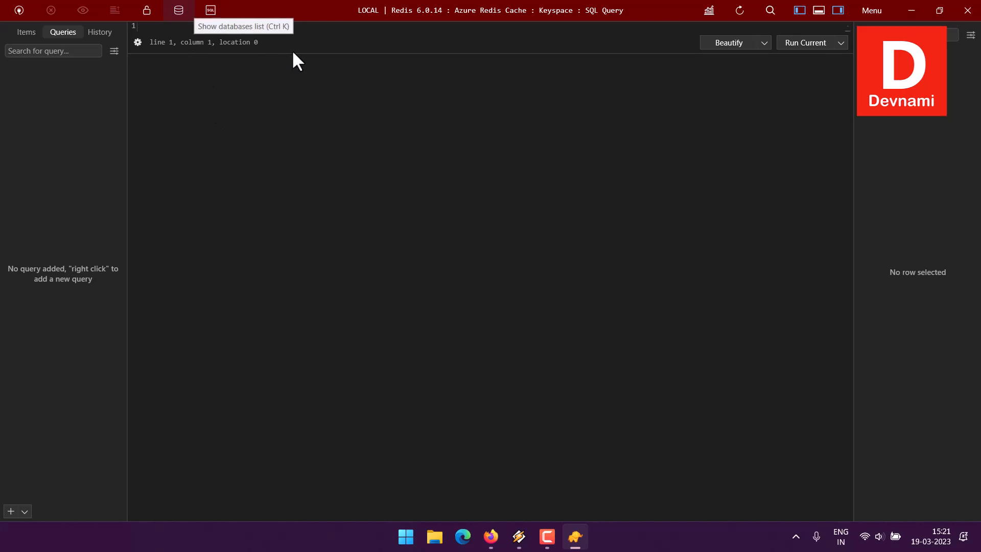
# - Try to show the databases list, and view the list of saved connections
pyautogui.hotkey('ctrl', 'k')
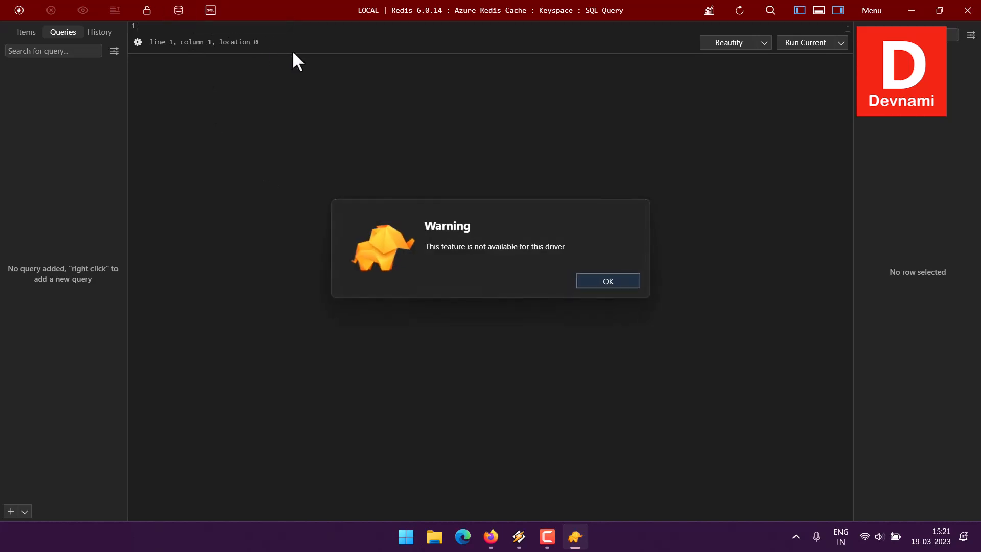
pyautogui.click(606, 285)
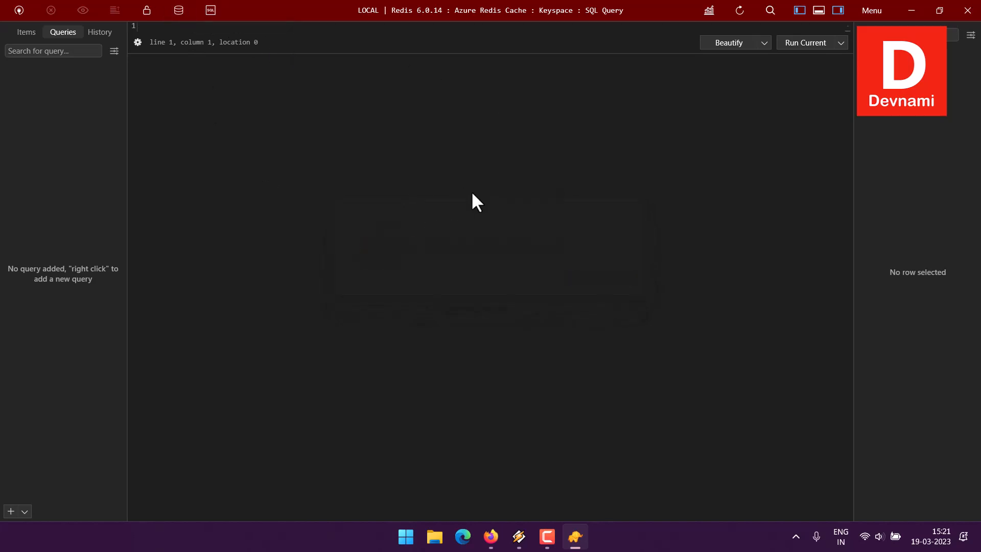
pyautogui.click(17, 11)
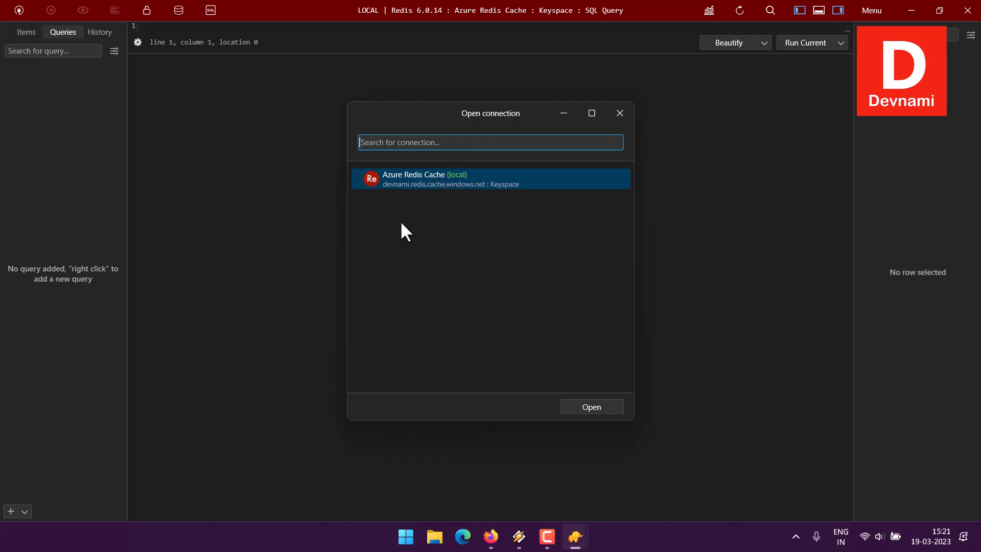
pyautogui.click(611, 117)
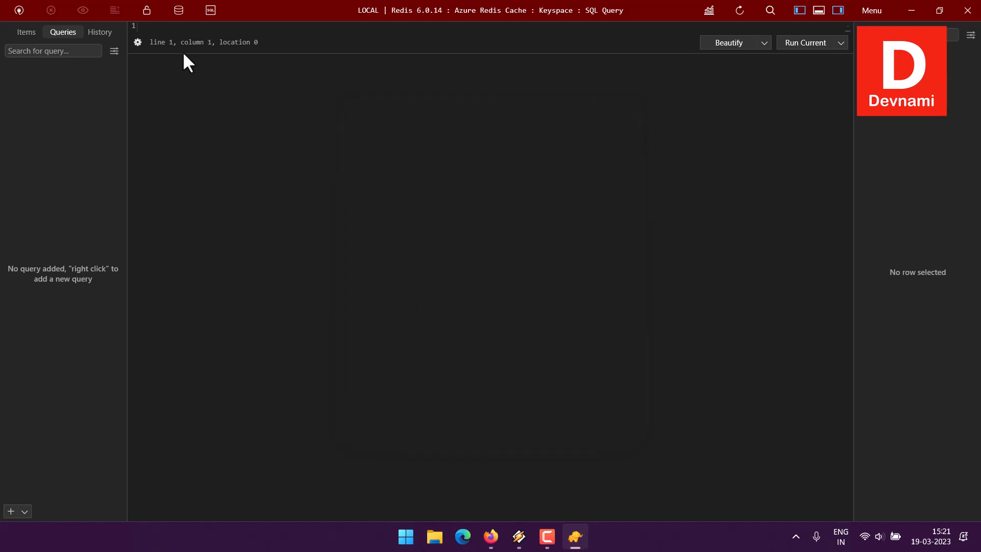
# - Write the command SET company DevNami in the SQL query editor and run it
pyautogui.click(166, 31)
pyautogui.write('SET')
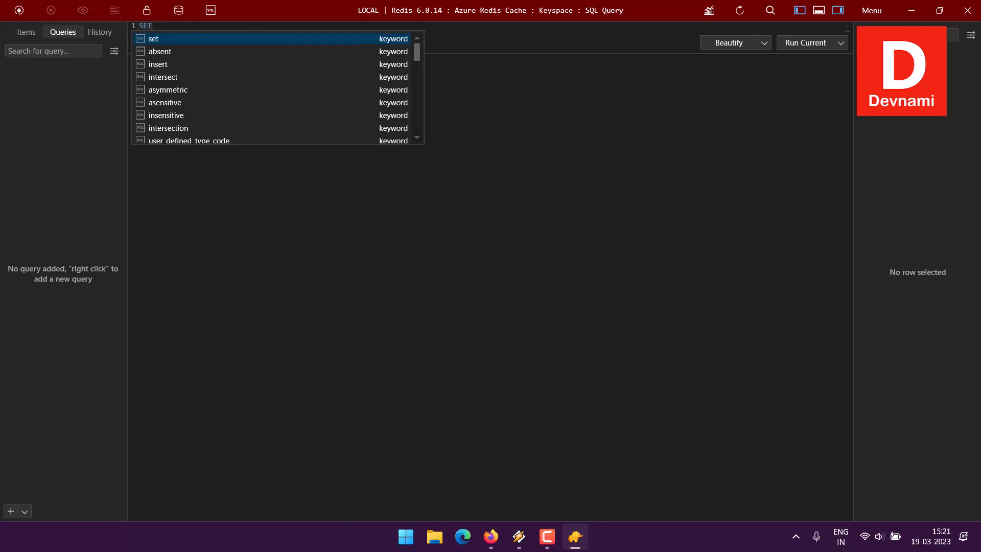
pyautogui.write(' comp')
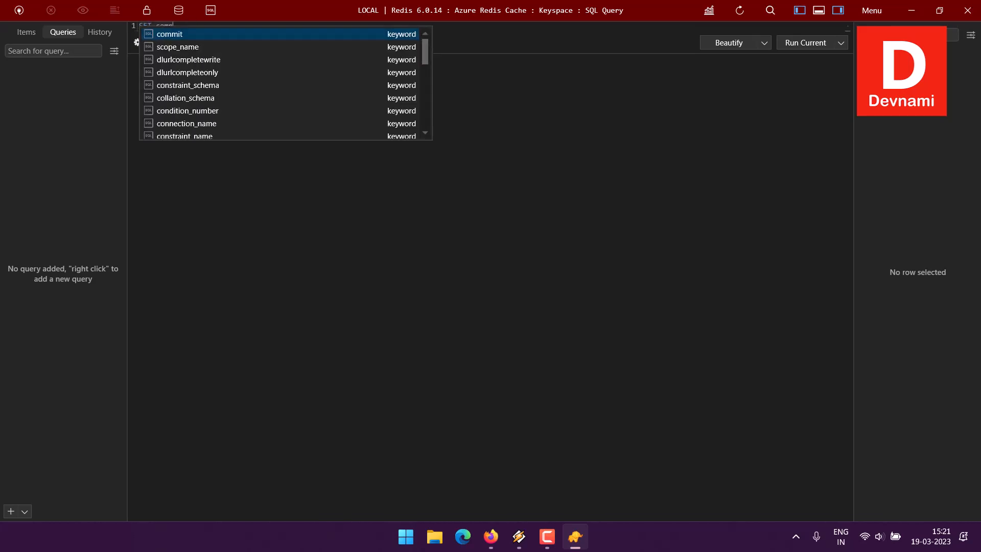
pyautogui.write('any dev')
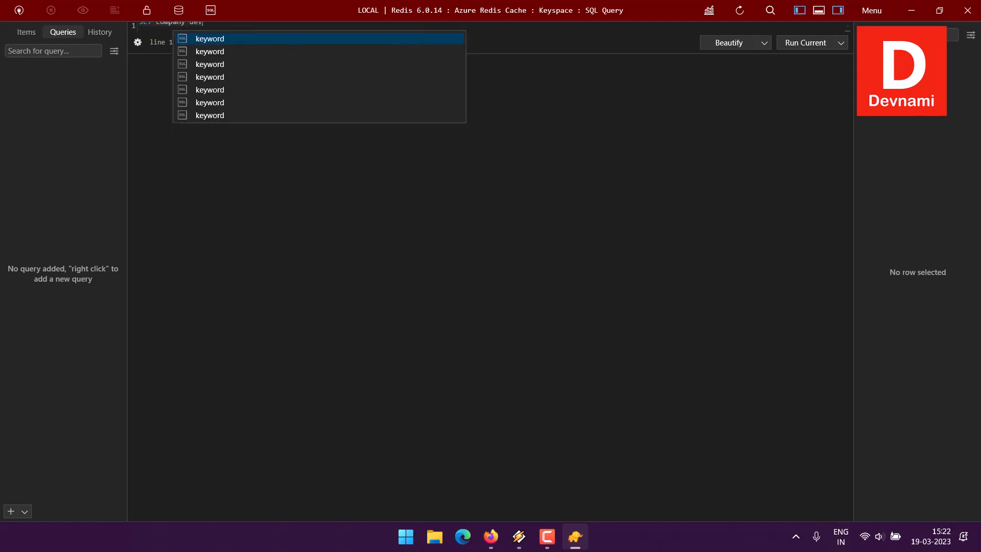
pyautogui.write('Nami')
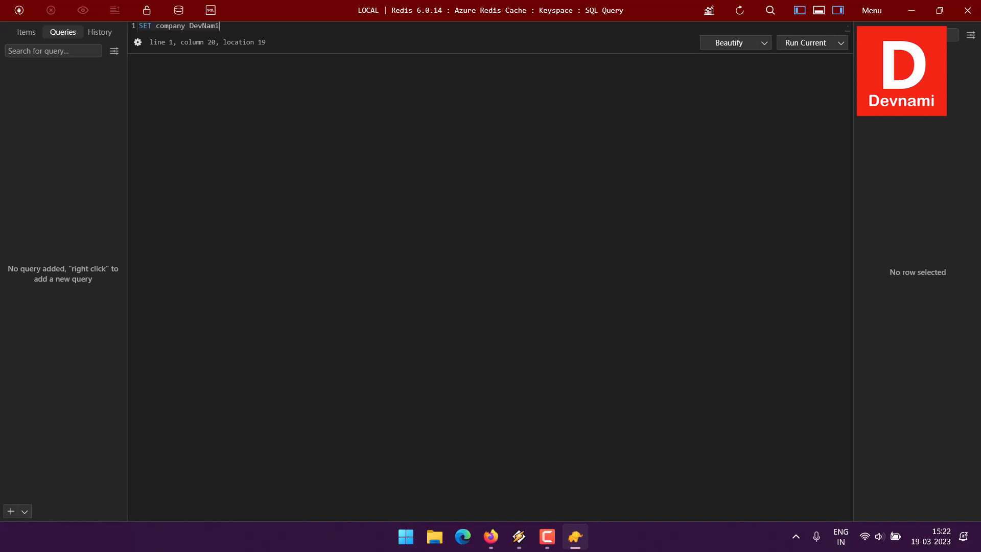
pyautogui.click(816, 43)
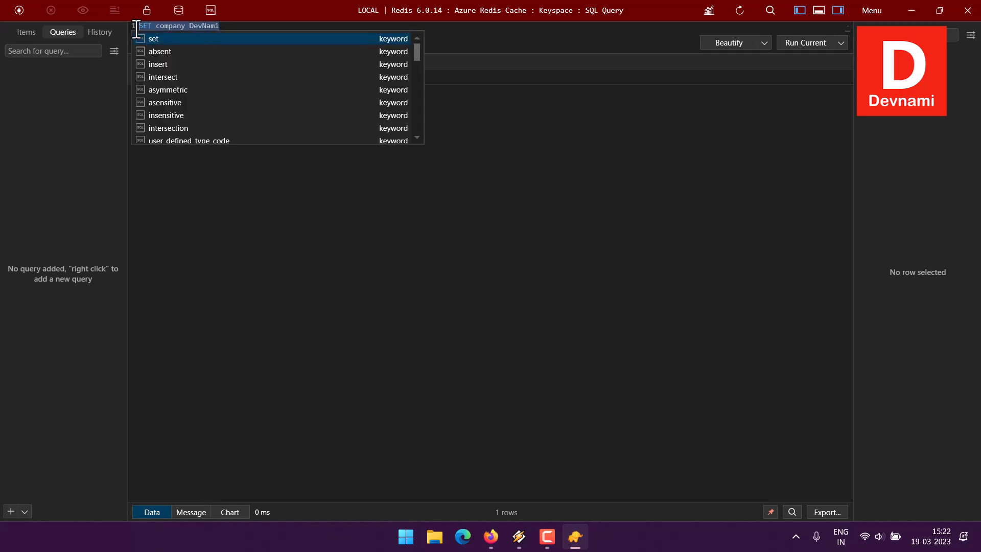
# - Replace the command with GET company, run it and widen the result's value column
pyautogui.moveTo(138, 26); pyautogui.dragTo(222, 29)
pyautogui.write('GET company')
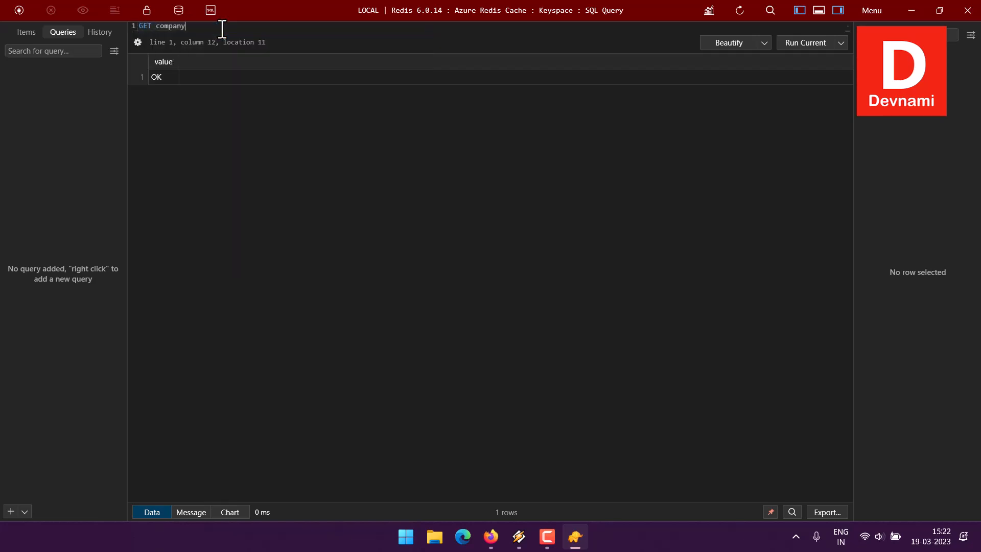
pyautogui.click(792, 43)
pyautogui.moveTo(180, 59); pyautogui.dragTo(239, 60)
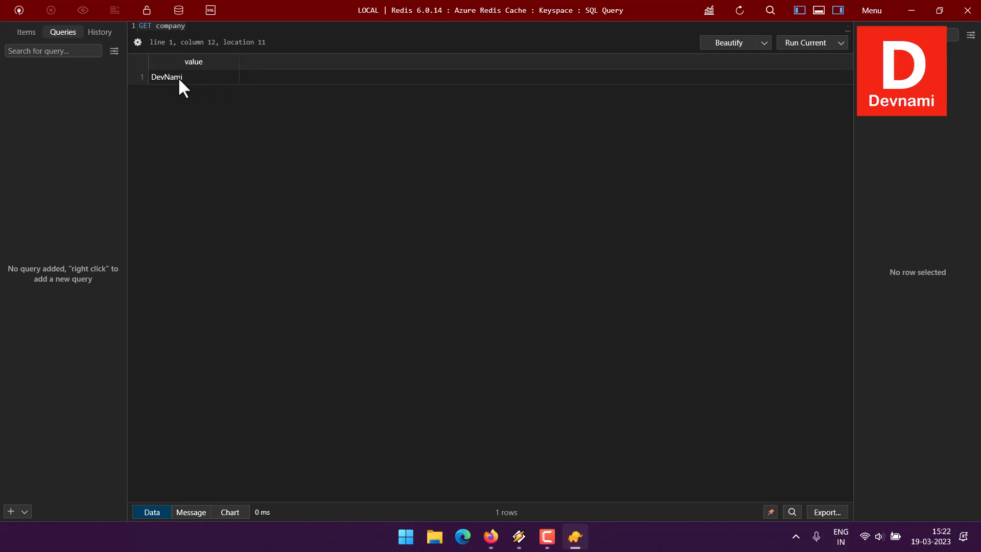